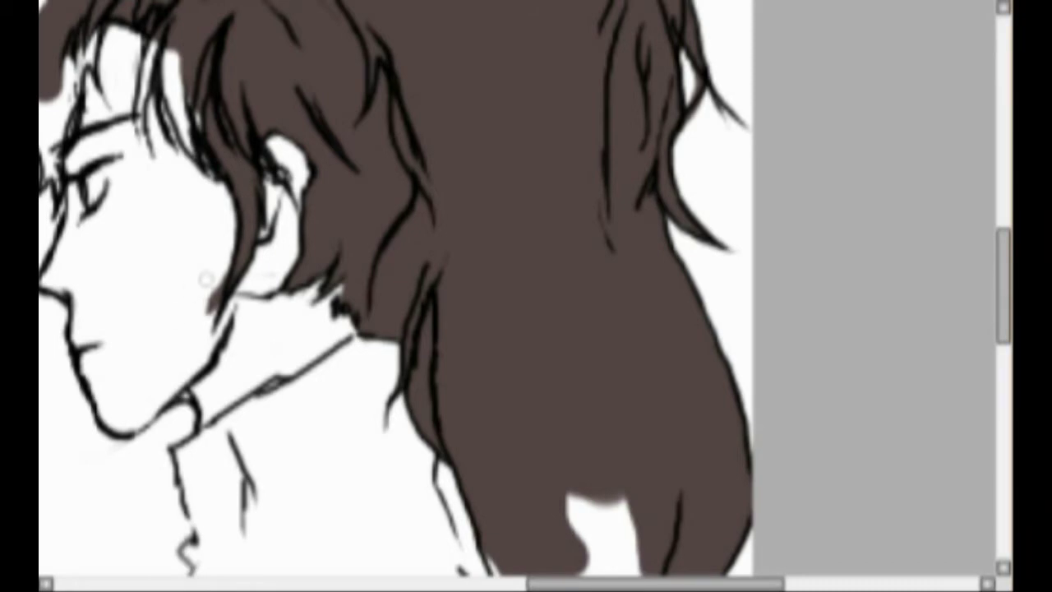
Erase the brown overflow around the tip of the side lock beside the cheek
drag(203, 211, 212, 229)
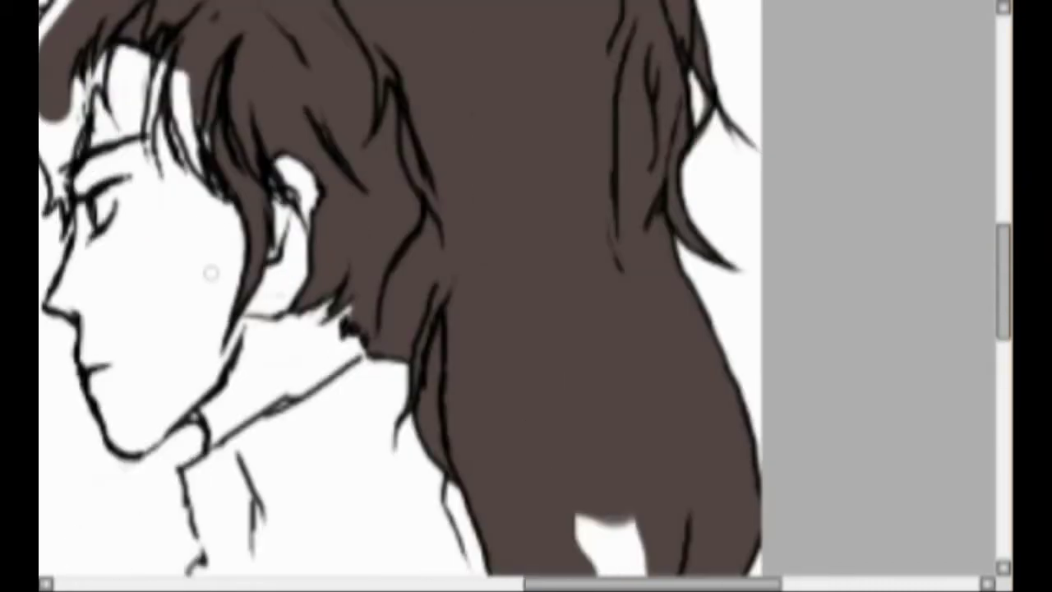
scroll(176, 134, up, 1)
scroll(176, 133, down, 1)
scroll(176, 133, up, 2)
mouse_move(212, 35)
mouse_down()
mouse_move(209, 144)
mouse_move(190, 18)
mouse_move(216, 230)
mouse_up()
scroll(216, 230, down, 2)
Remove the brown colour spilling past the tip of the pointed tuft at the front of the hair
mouse_move(558, 350)
mouse_down()
mouse_move(562, 549)
mouse_move(466, 583)
mouse_up()
mouse_move(610, 78)
mouse_down()
mouse_move(535, 139)
mouse_move(550, 185)
mouse_move(531, 146)
mouse_up()
scroll(595, 178, up, 1)
mouse_move(549, 238)
mouse_down()
mouse_move(533, 225)
mouse_move(485, 374)
mouse_up()
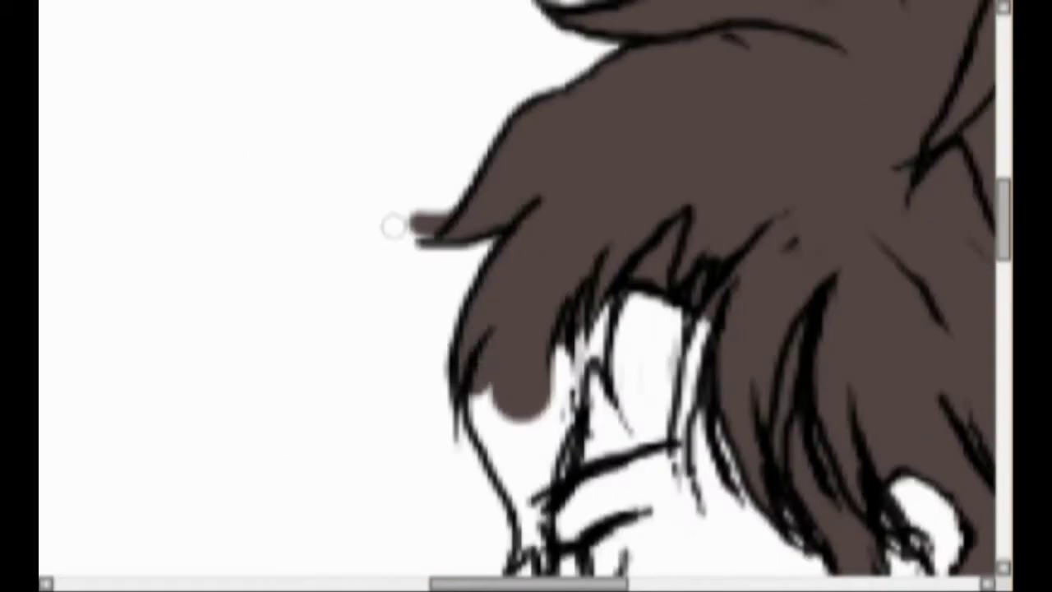
key(ctrl+z)
scroll(627, 292, up, 1)
drag(1002, 221, 1002, 244)
scroll(547, 234, down, 1)
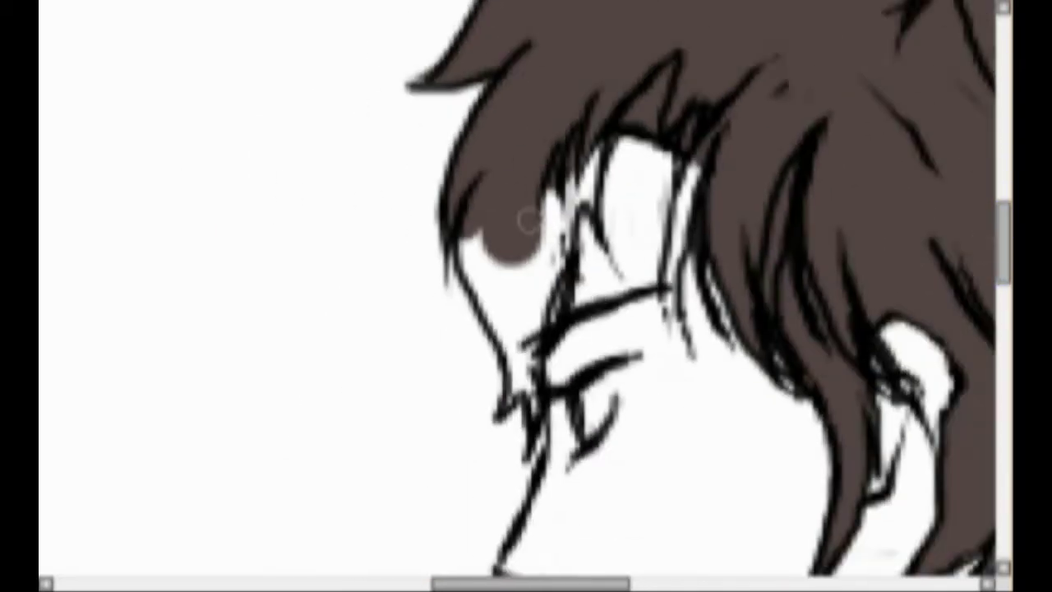
Paint the thin strand crossing the forehead brown and erase the excess colour beside it
drag(585, 152, 630, 272)
scroll(629, 272, down, 3)
scroll(630, 272, up, 2)
drag(1002, 310, 1002, 259)
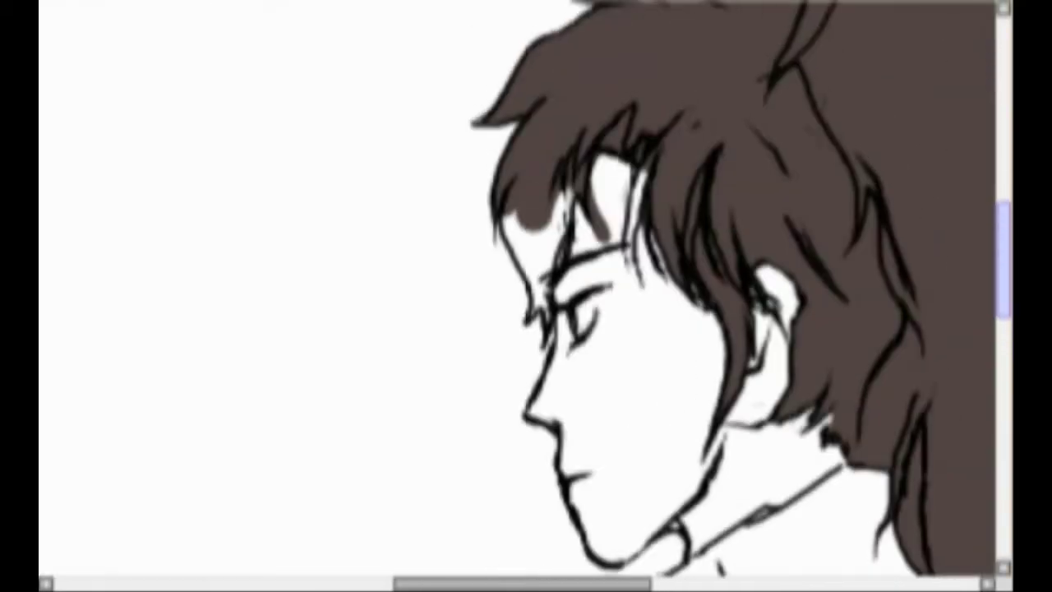
scroll(765, 312, down, 1)
scroll(657, 223, up, 3)
drag(646, 217, 671, 340)
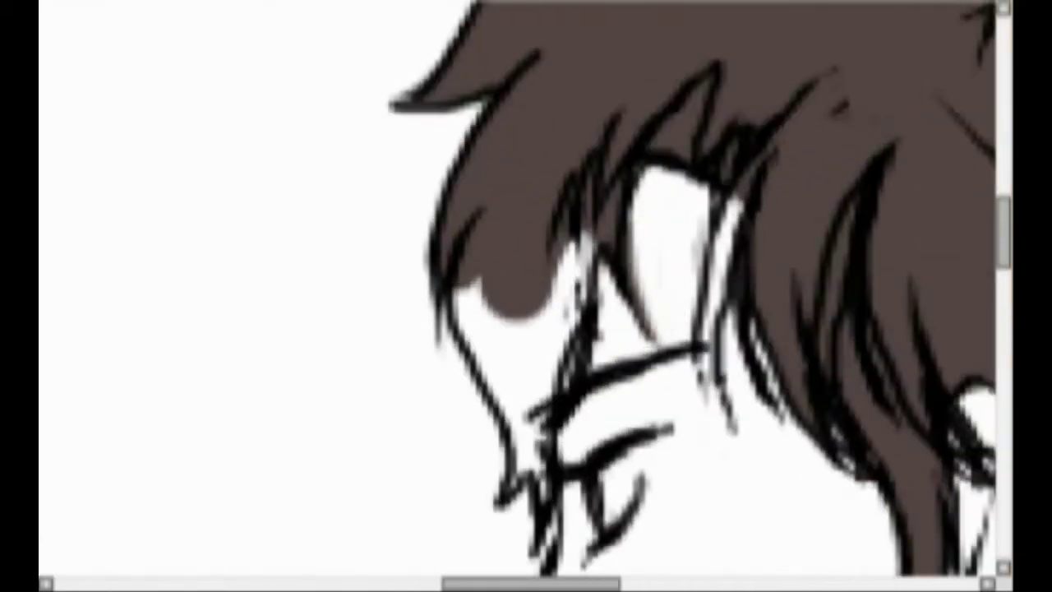
Go over the forehead strand in brown again and trim the colour back to its line
drag(635, 235, 664, 335)
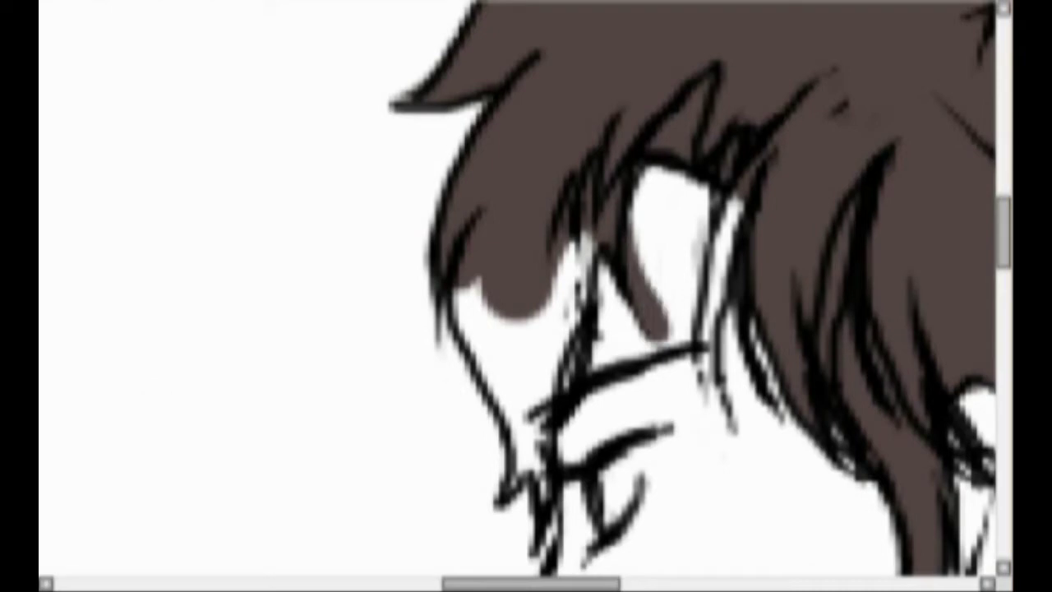
drag(635, 234, 657, 329)
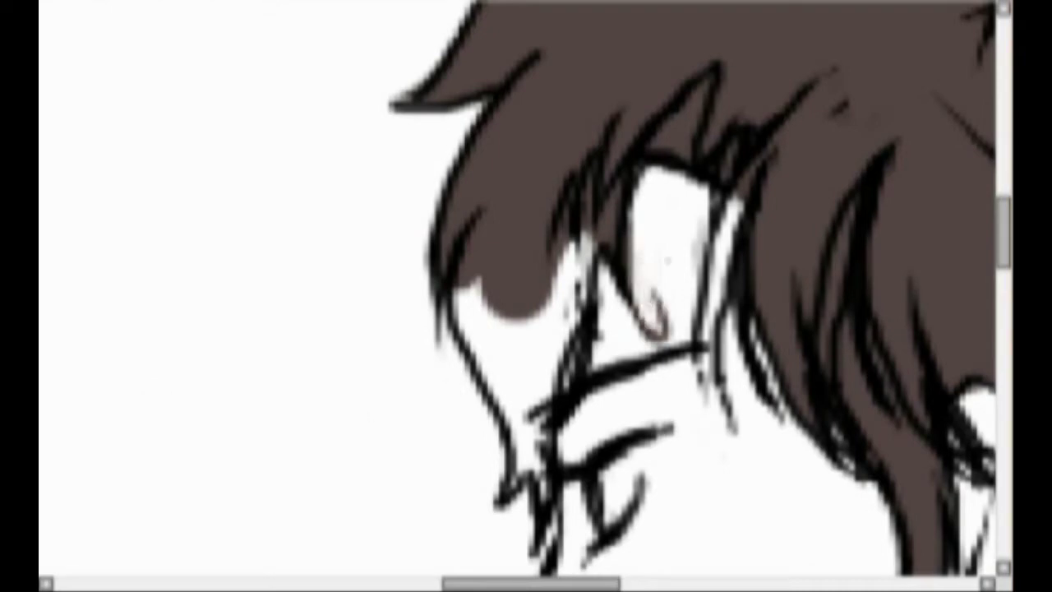
scroll(658, 287, up, 3)
scroll(526, 288, down, 3)
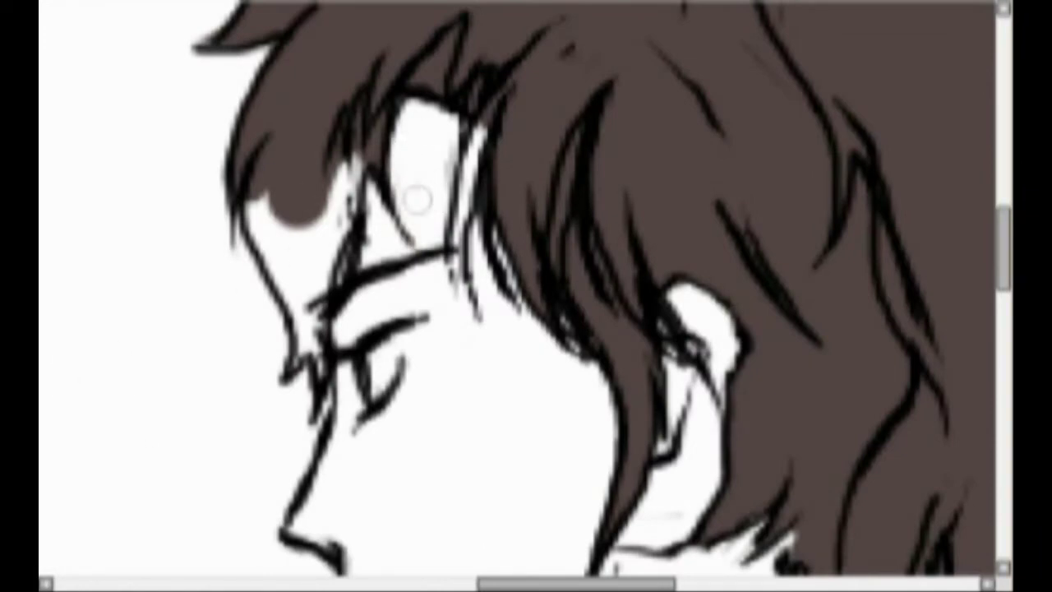
Fill the remaining white part of the front bangs with brown down to the tips above the nose
scroll(410, 172, down, 3)
scroll(333, 304, up, 3)
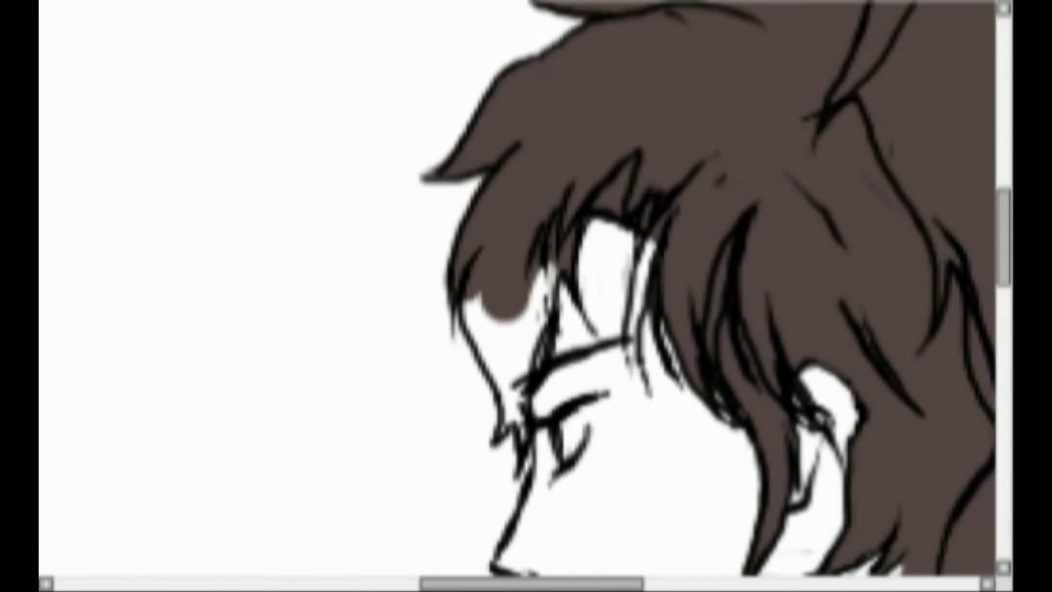
mouse_move(505, 300)
mouse_down()
mouse_move(530, 316)
mouse_move(519, 309)
mouse_move(540, 296)
mouse_move(545, 309)
mouse_move(523, 376)
mouse_move(486, 286)
mouse_move(477, 362)
mouse_move(504, 358)
mouse_move(503, 423)
mouse_move(520, 443)
mouse_up()
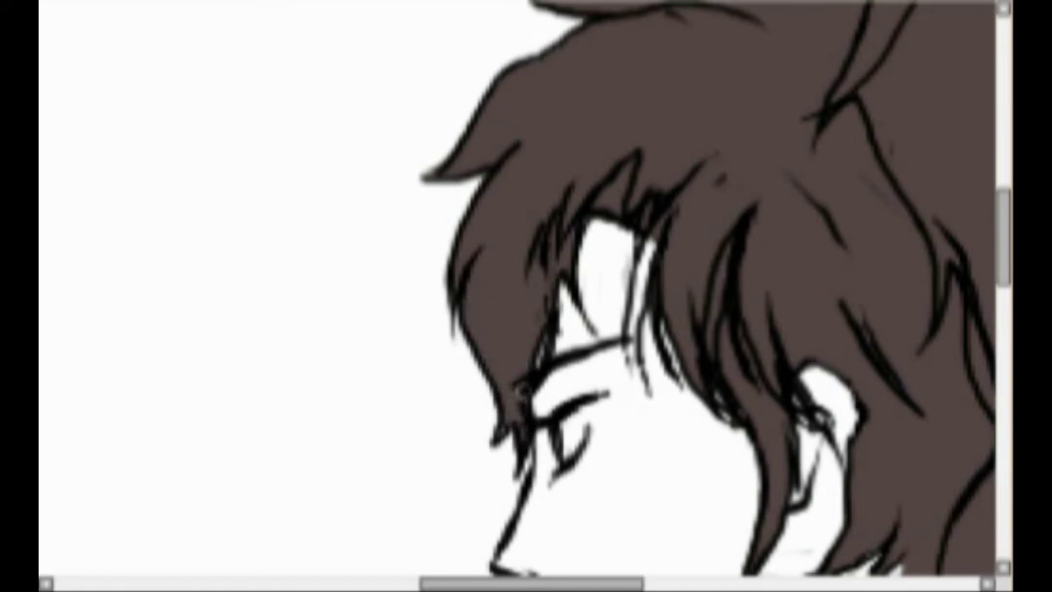
Fill the curled outer lock at the lower end of the ponytail with brown
scroll(477, 439, down, 4)
drag(1002, 238, 1002, 306)
drag(502, 584, 576, 584)
scroll(526, 296, down, 1)
scroll(575, 411, up, 3)
mouse_move(481, 337)
mouse_down()
mouse_move(473, 322)
mouse_move(465, 345)
mouse_move(521, 277)
mouse_move(502, 303)
mouse_up()
mouse_move(556, 354)
mouse_down()
mouse_move(615, 462)
mouse_move(577, 432)
mouse_up()
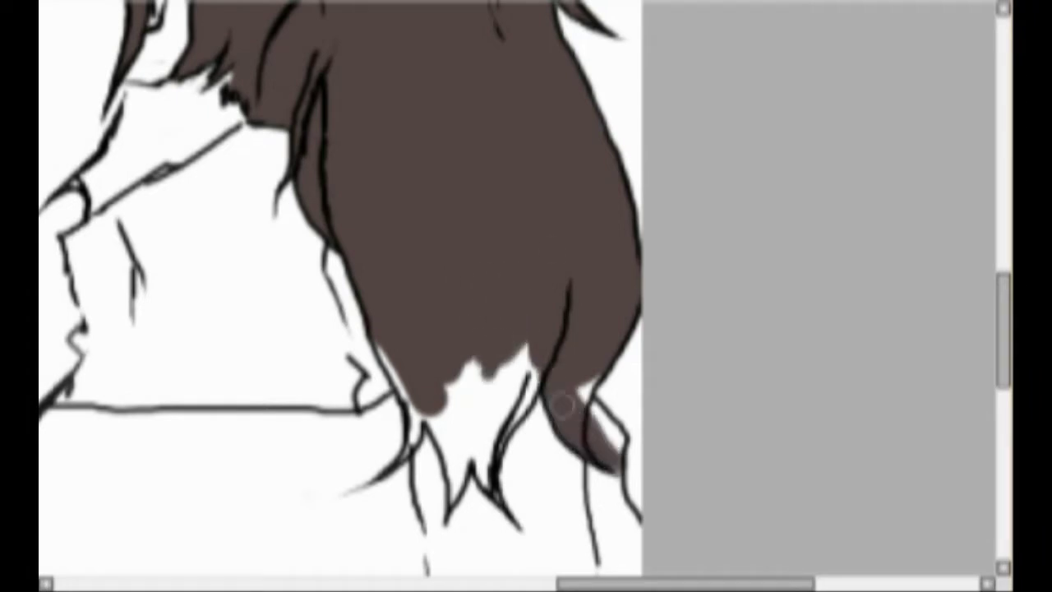
drag(574, 380, 588, 429)
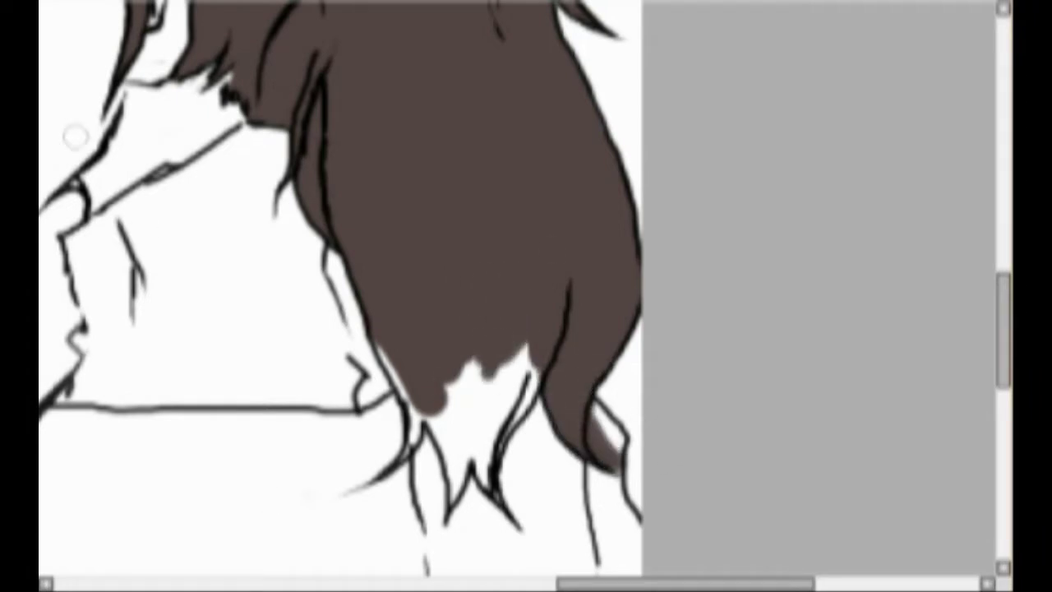
Erase the brown overflow outside the curled outer lock of the ponytail
key(Page_Up)
key(Page_Up)
drag(1003, 338, 1003, 358)
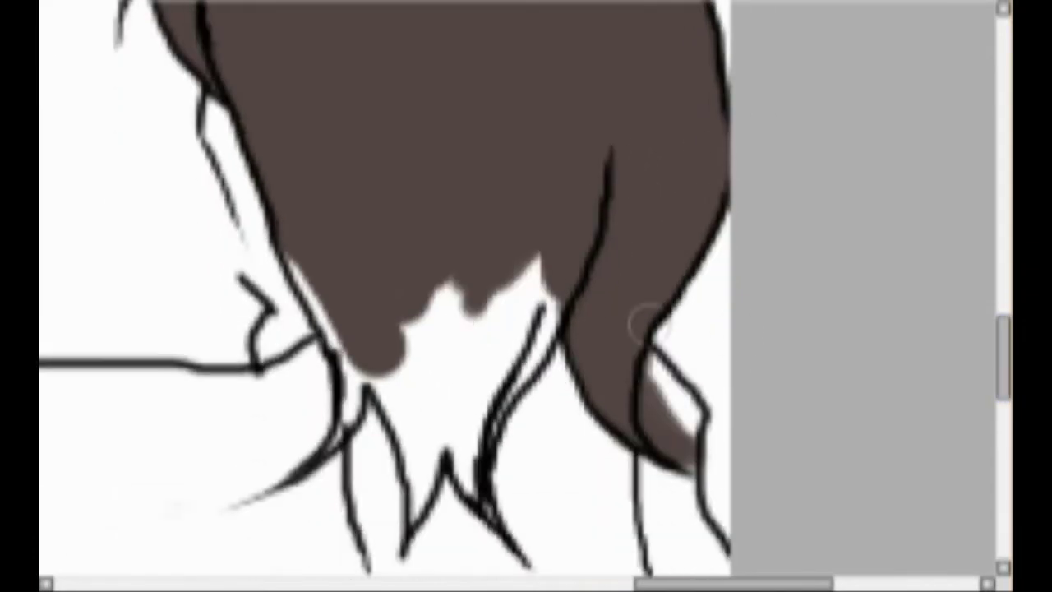
mouse_move(665, 350)
mouse_down()
mouse_move(669, 411)
mouse_move(681, 422)
mouse_up()
Fill the ponytail's remaining pointed ends and inner edge with brown, keeping the colour inside the outline
mouse_move(547, 283)
mouse_down()
mouse_move(506, 376)
mouse_move(530, 523)
mouse_move(462, 413)
mouse_move(482, 477)
mouse_move(502, 494)
mouse_move(482, 348)
mouse_move(439, 365)
mouse_move(418, 446)
mouse_move(387, 505)
mouse_move(394, 398)
mouse_move(414, 348)
mouse_move(374, 380)
mouse_up()
mouse_move(564, 535)
mouse_down()
mouse_move(537, 413)
mouse_move(507, 498)
mouse_move(531, 535)
mouse_up()
mouse_move(336, 501)
mouse_down()
mouse_move(353, 538)
mouse_move(387, 556)
mouse_move(366, 556)
mouse_up()
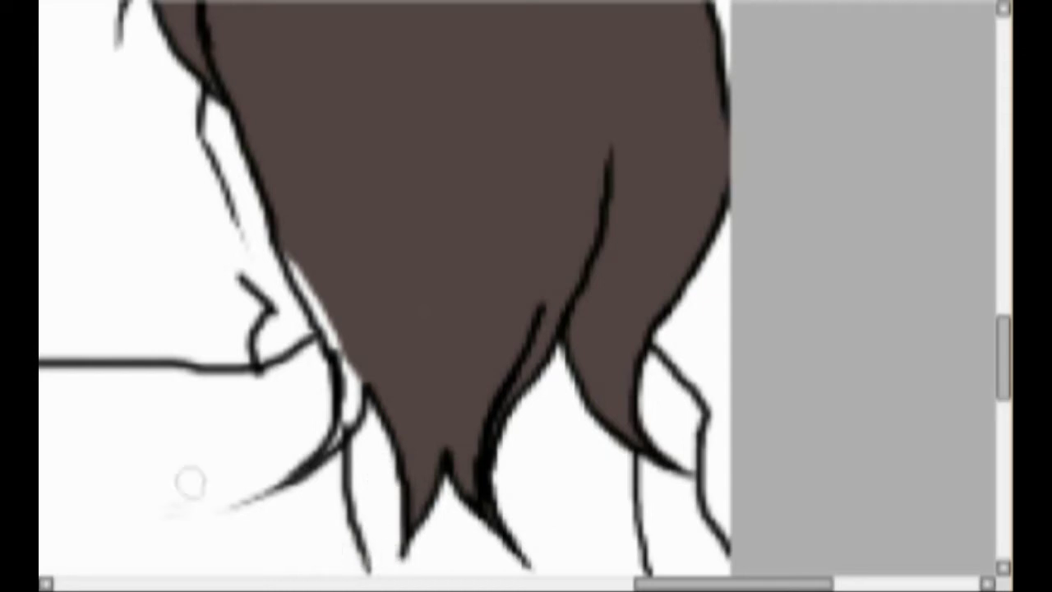
mouse_move(276, 262)
mouse_down()
mouse_move(298, 345)
mouse_move(264, 458)
mouse_move(308, 271)
mouse_up()
mouse_move(257, 249)
mouse_down()
mouse_move(274, 423)
mouse_move(258, 465)
mouse_move(261, 252)
mouse_move(301, 433)
mouse_up()
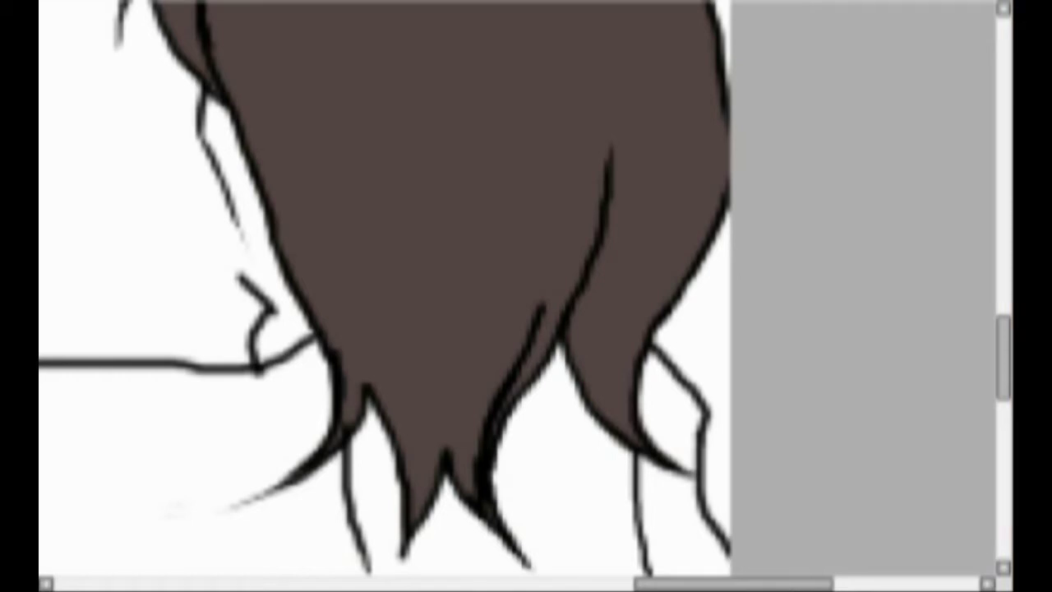
Clean up the overlapping strokes at the corner of the front shoulder's outline
drag(531, 395, 984, 395)
scroll(984, 394, down, 1)
scroll(984, 270, up, 2)
scroll(633, 251, down, 7)
mouse_move(1003, 328)
mouse_down()
mouse_move(1003, 338)
mouse_move(1003, 310)
mouse_move(1003, 333)
mouse_up()
scroll(536, 361, down, 1)
scroll(536, 362, up, 2)
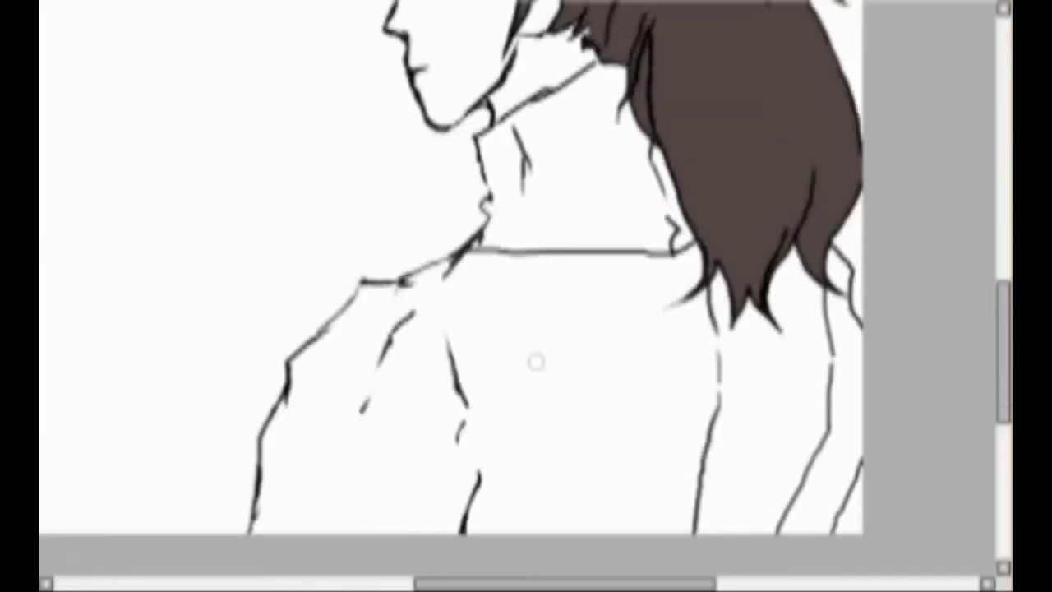
scroll(536, 362, up, 1)
scroll(246, 358, down, 1)
scroll(280, 357, up, 1)
drag(245, 228, 264, 228)
key(ctrl+z)
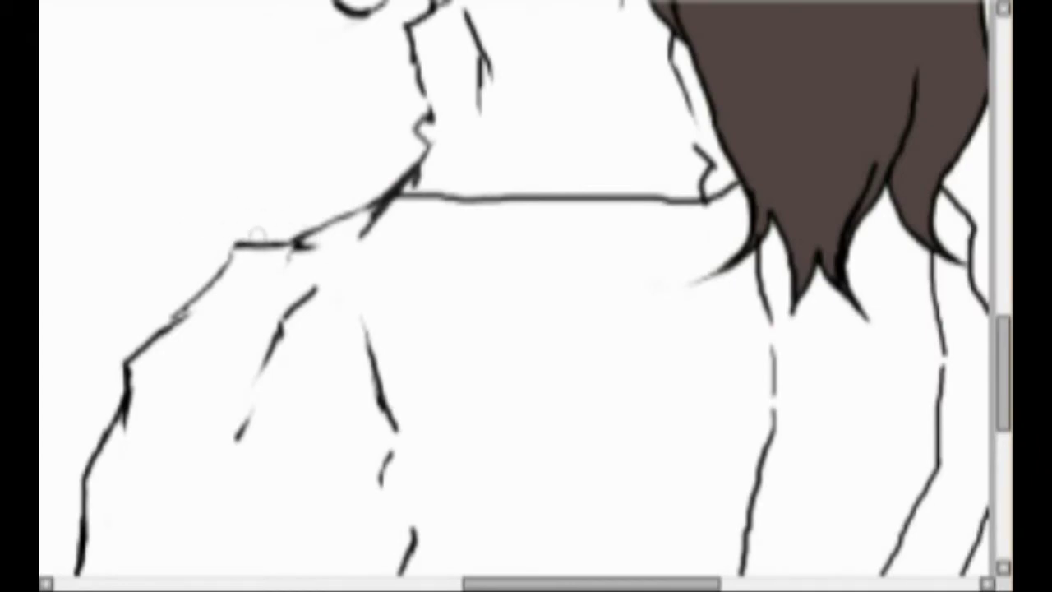
scroll(255, 255, up, 1)
scroll(285, 261, down, 3)
scroll(282, 225, up, 3)
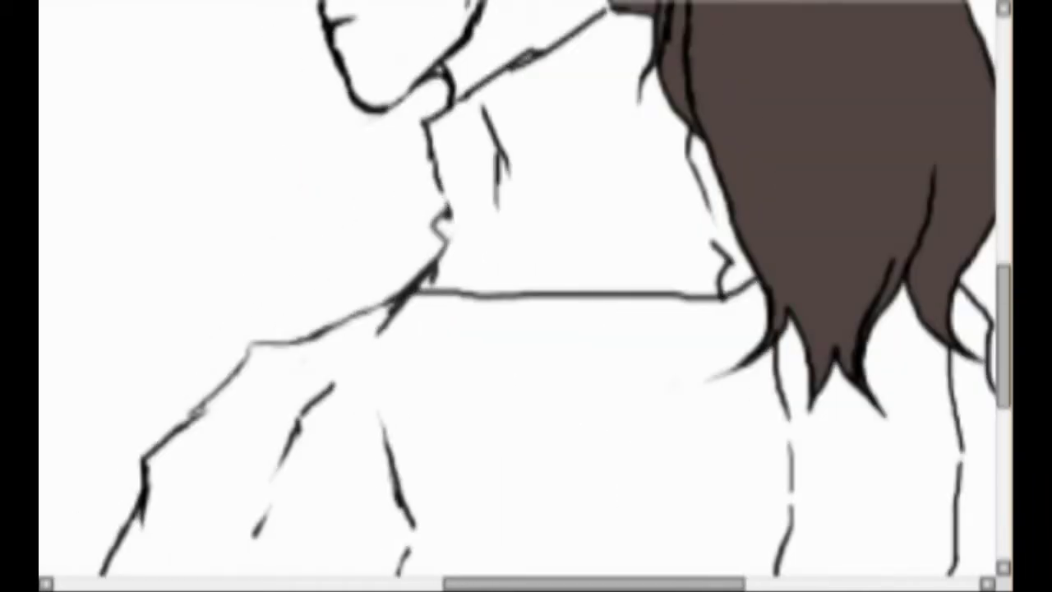
scroll(283, 350, up, 2)
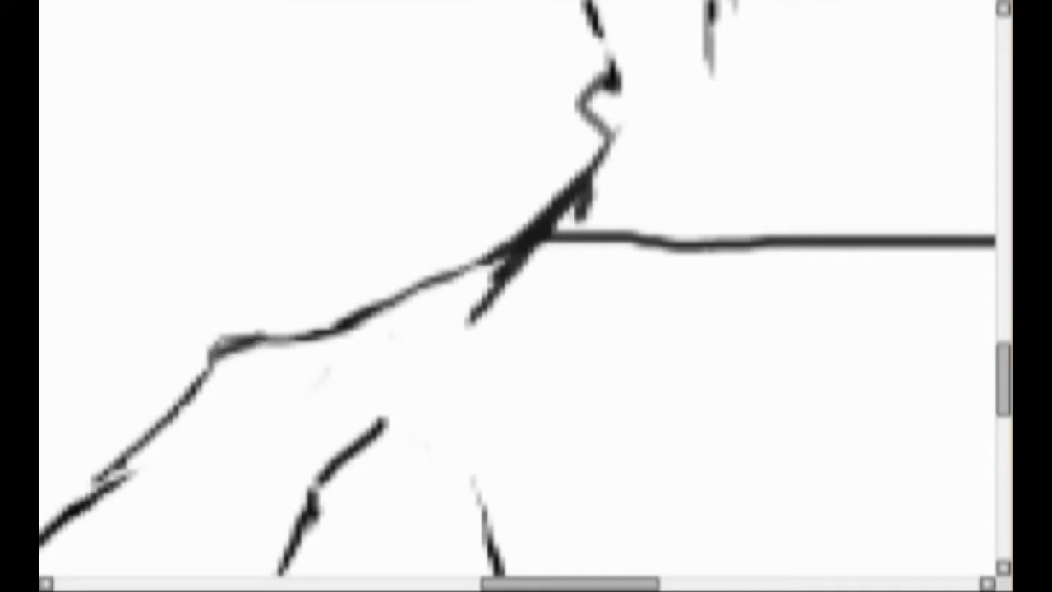
scroll(246, 347, down, 2)
scroll(306, 345, up, 1)
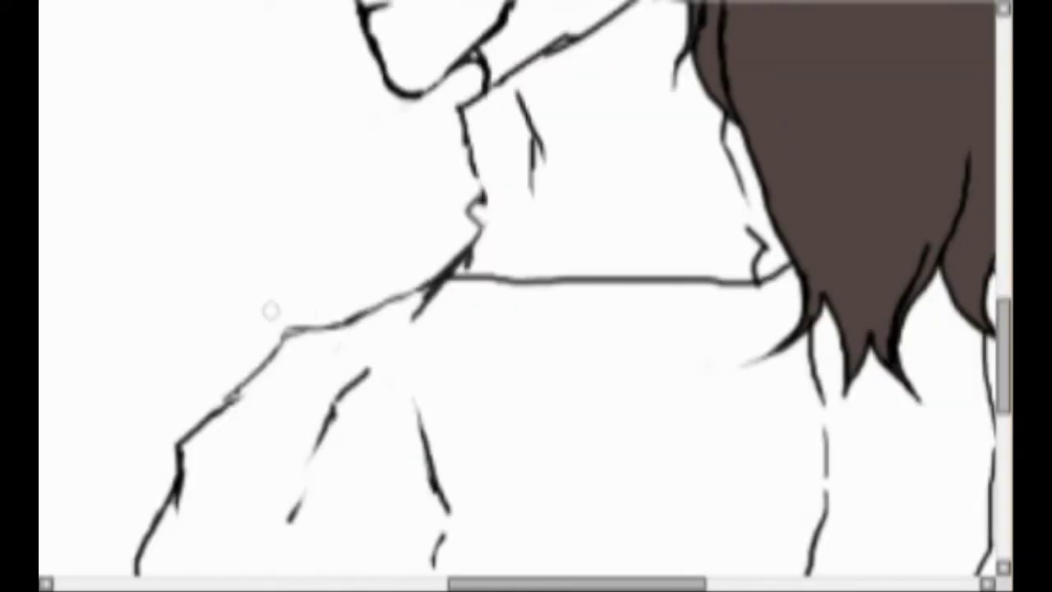
Examine the torso line art and the brown hair fill across the whole figure
scroll(263, 329, down, 3)
scroll(386, 345, up, 2)
scroll(378, 411, down, 1)
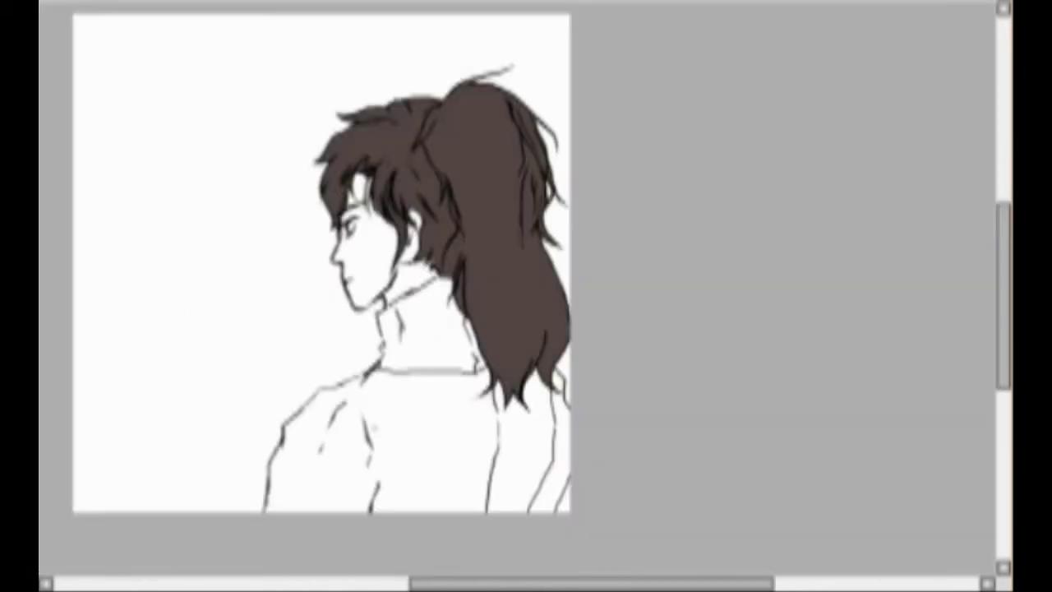
scroll(412, 388, up, 1)
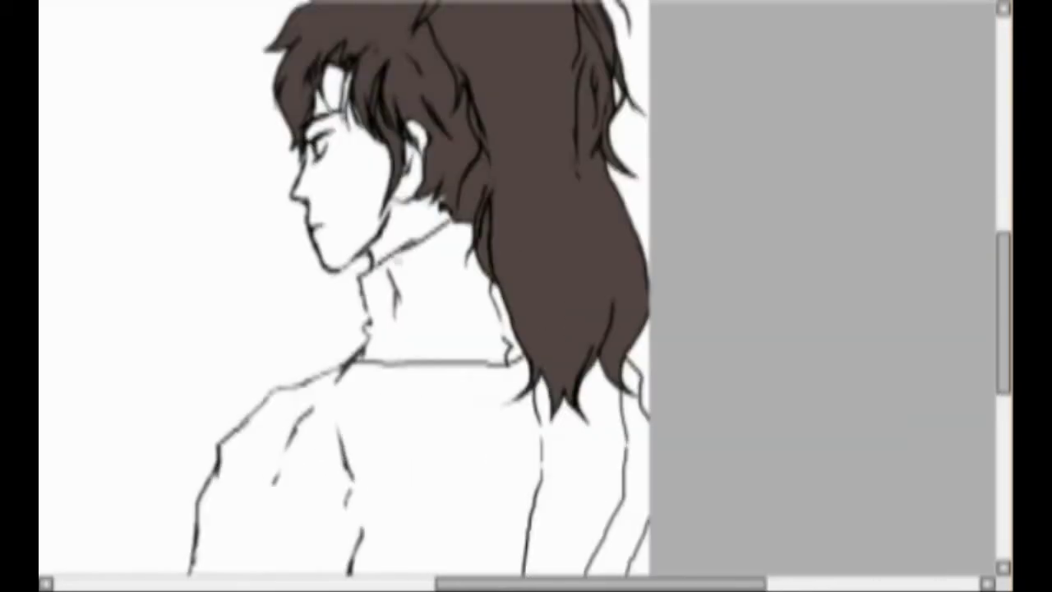
scroll(384, 350, down, 1)
scroll(320, 435, up, 3)
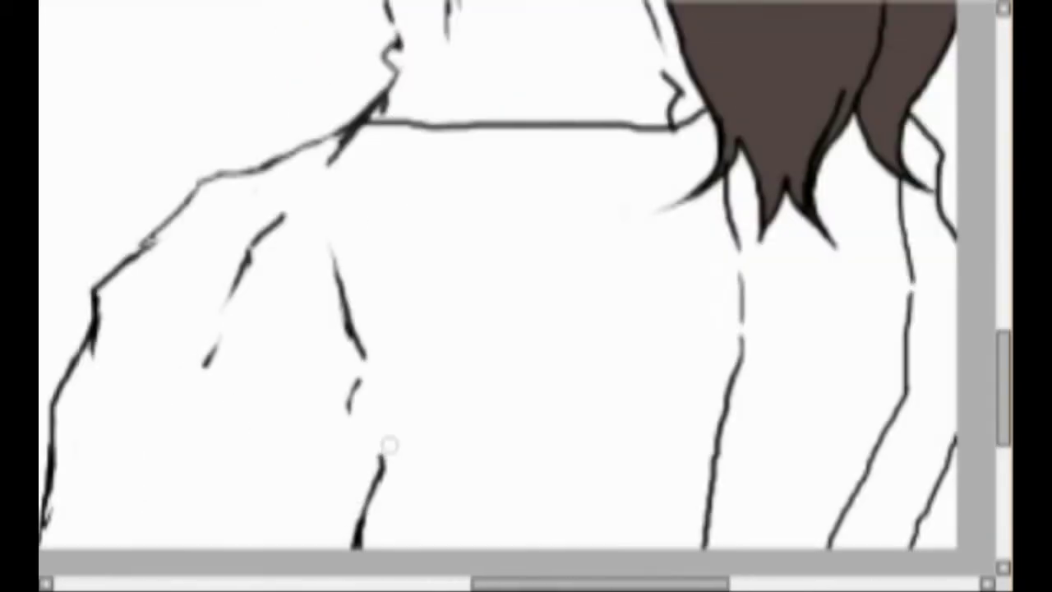
scroll(345, 409, down, 2)
scroll(364, 402, up, 2)
scroll(312, 495, down, 3)
scroll(341, 455, up, 3)
scroll(451, 405, down, 1)
scroll(460, 421, up, 1)
scroll(444, 366, down, 1)
scroll(408, 364, up, 1)
scroll(324, 232, down, 5)
scroll(325, 198, up, 8)
scroll(337, 180, down, 3)
scroll(345, 214, up, 1)
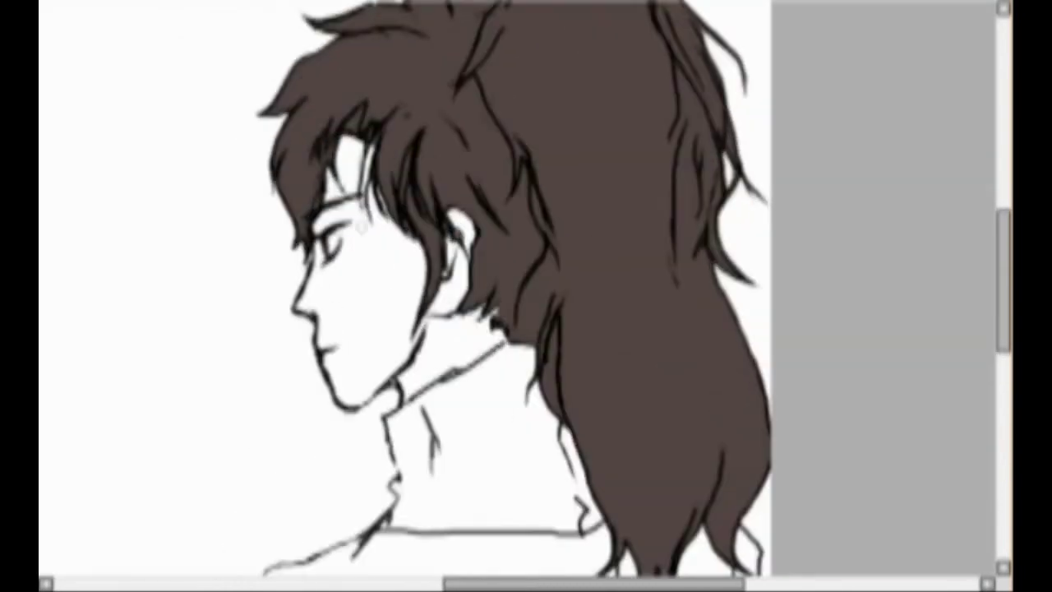
scroll(385, 377, down, 1)
drag(1003, 266, 1003, 354)
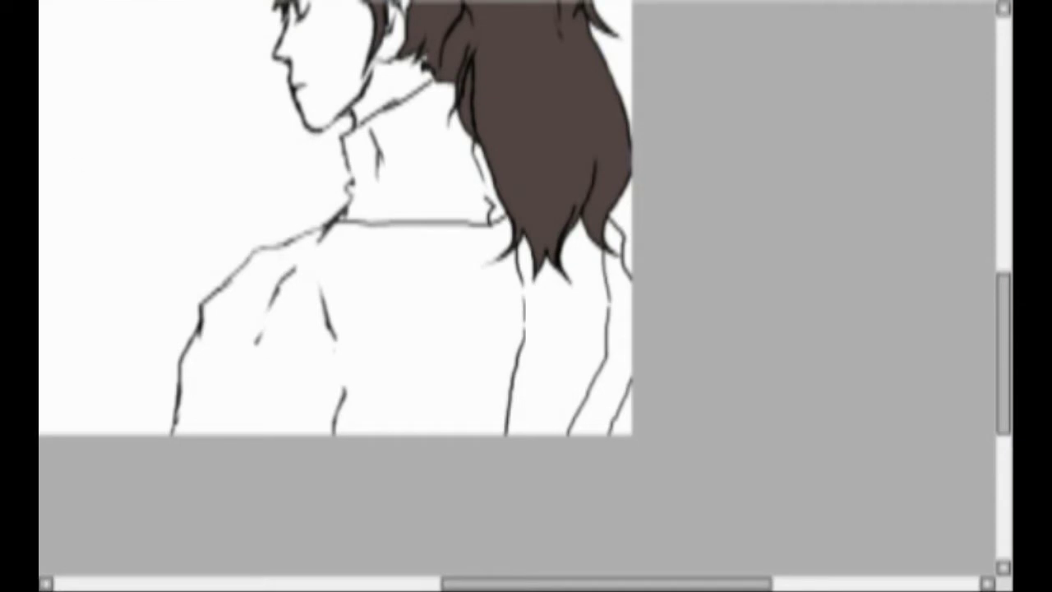
scroll(247, 188, down, 4)
scroll(291, 153, up, 6)
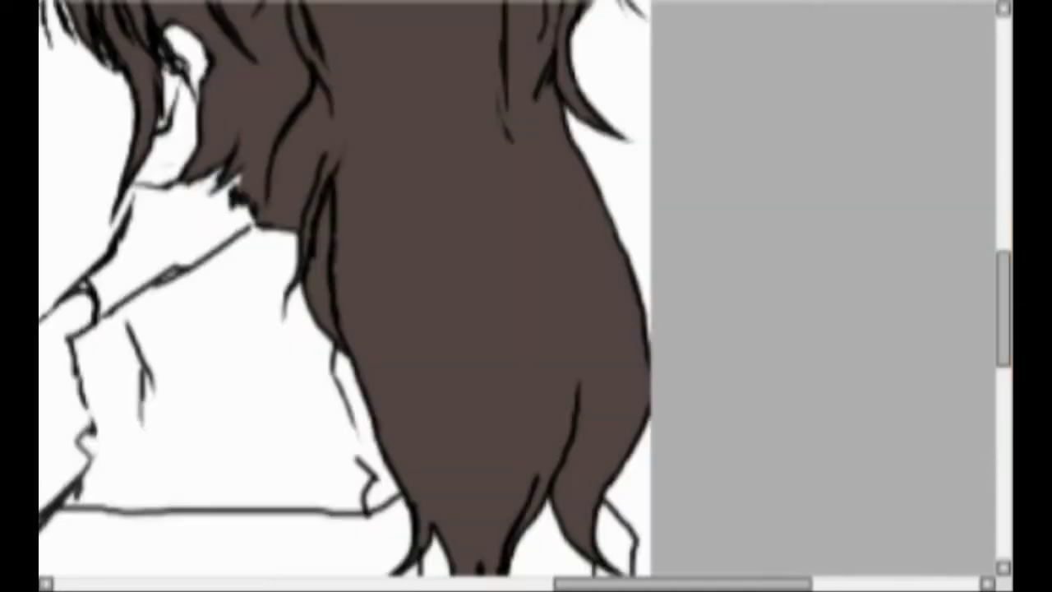
Paint the ear, rear cheek and neck with the light pink skin colour
drag(682, 584, 588, 584)
scroll(423, 268, down, 1)
drag(455, 145, 448, 179)
drag(477, 183, 480, 197)
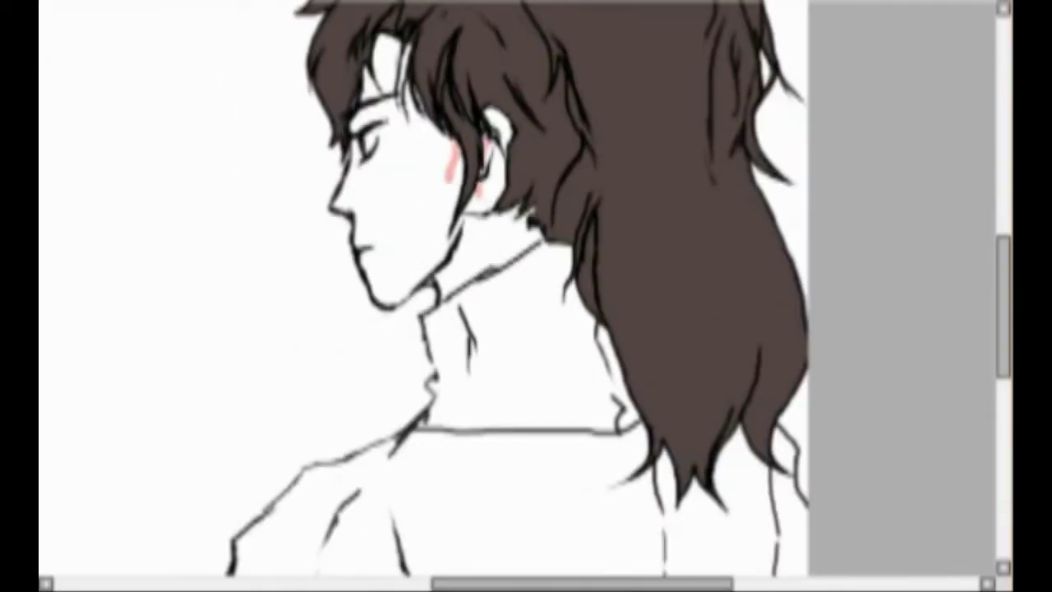
drag(498, 120, 485, 205)
mouse_move(451, 157)
mouse_down()
mouse_move(442, 144)
mouse_move(398, 264)
mouse_up()
drag(452, 215, 506, 221)
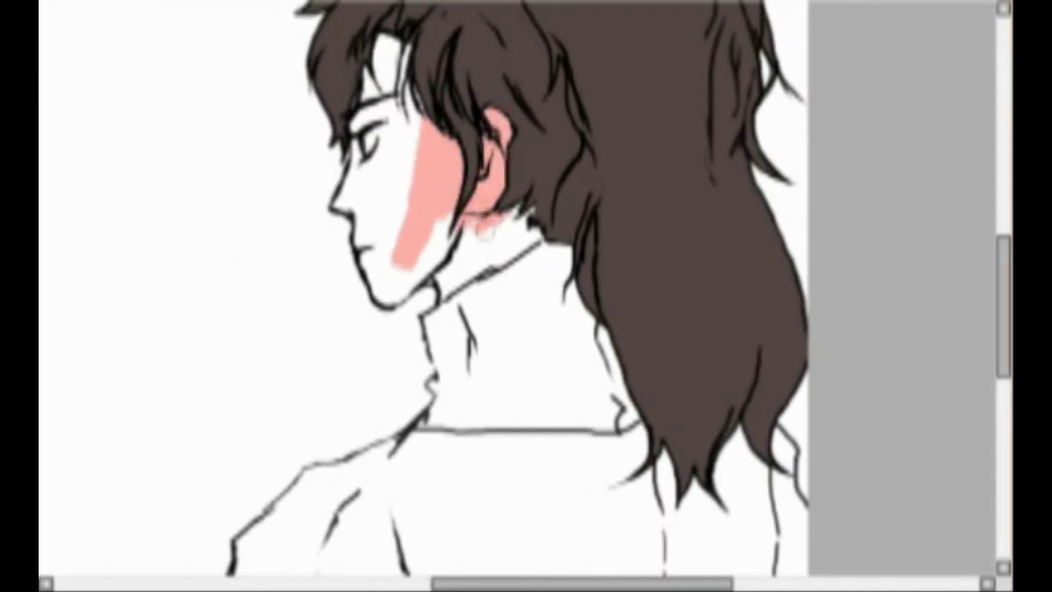
mouse_move(466, 270)
mouse_down()
mouse_move(435, 280)
mouse_move(443, 215)
mouse_move(448, 312)
mouse_move(530, 238)
mouse_move(505, 215)
mouse_up()
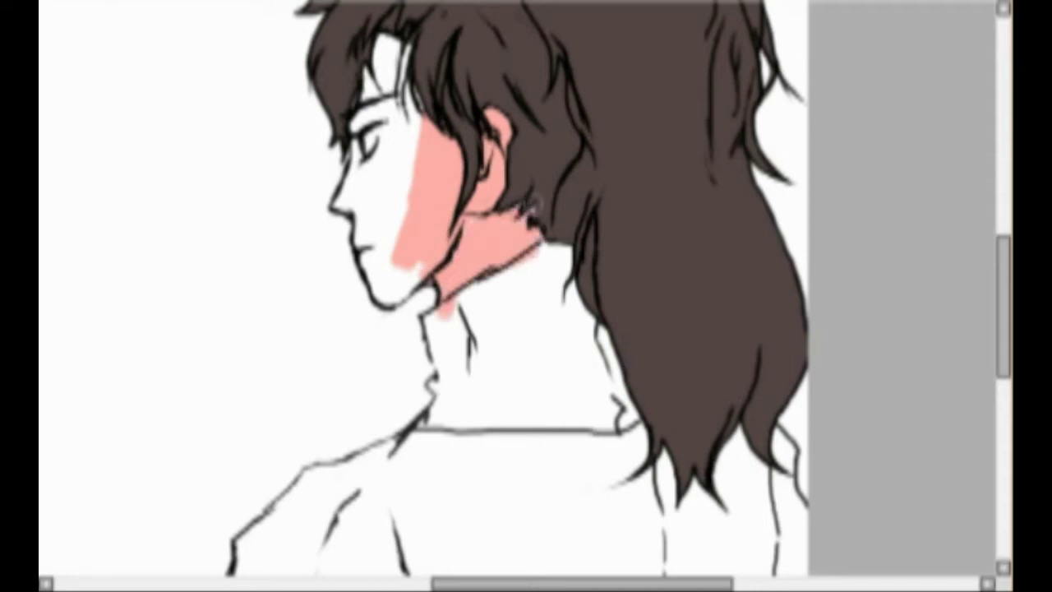
Fill the chin and mouth area with pink skin colour and erase the spill along the collar
scroll(381, 231, down, 4)
scroll(411, 221, up, 5)
mouse_move(223, 139)
mouse_down()
mouse_move(250, 272)
mouse_move(272, 284)
mouse_move(287, 182)
mouse_move(230, 160)
mouse_up()
drag(333, 311, 372, 279)
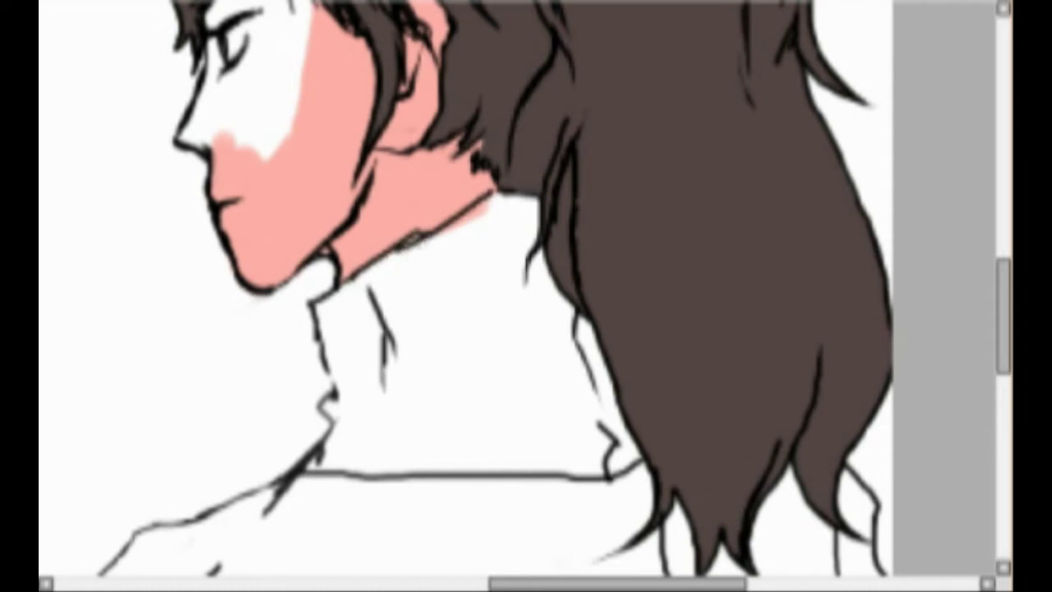
mouse_move(483, 225)
mouse_down()
mouse_move(441, 240)
mouse_move(475, 214)
mouse_up()
Fill the rest of the face pink, covering the forehead, the area around the eye and the nose
scroll(425, 240, down, 3)
scroll(403, 122, up, 3)
mouse_move(319, 329)
mouse_down()
mouse_move(345, 237)
mouse_move(319, 176)
mouse_move(328, 253)
mouse_up()
mouse_move(270, 383)
mouse_down()
mouse_move(288, 320)
mouse_move(277, 291)
mouse_up()
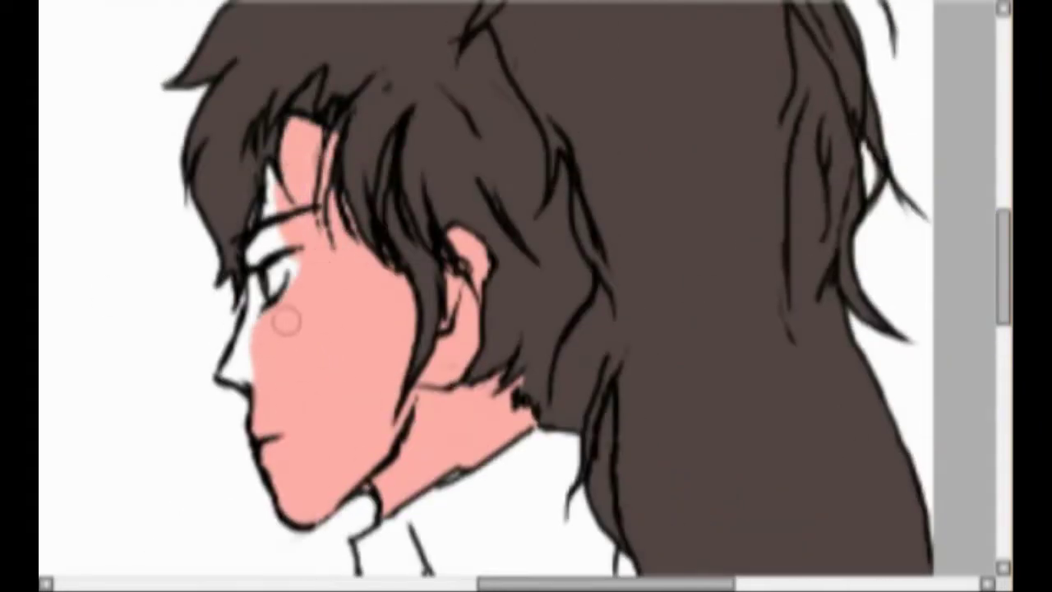
mouse_move(243, 254)
mouse_down()
mouse_move(283, 230)
mouse_move(256, 173)
mouse_move(256, 210)
mouse_up()
mouse_move(247, 333)
mouse_down()
mouse_move(234, 380)
mouse_move(250, 356)
mouse_up()
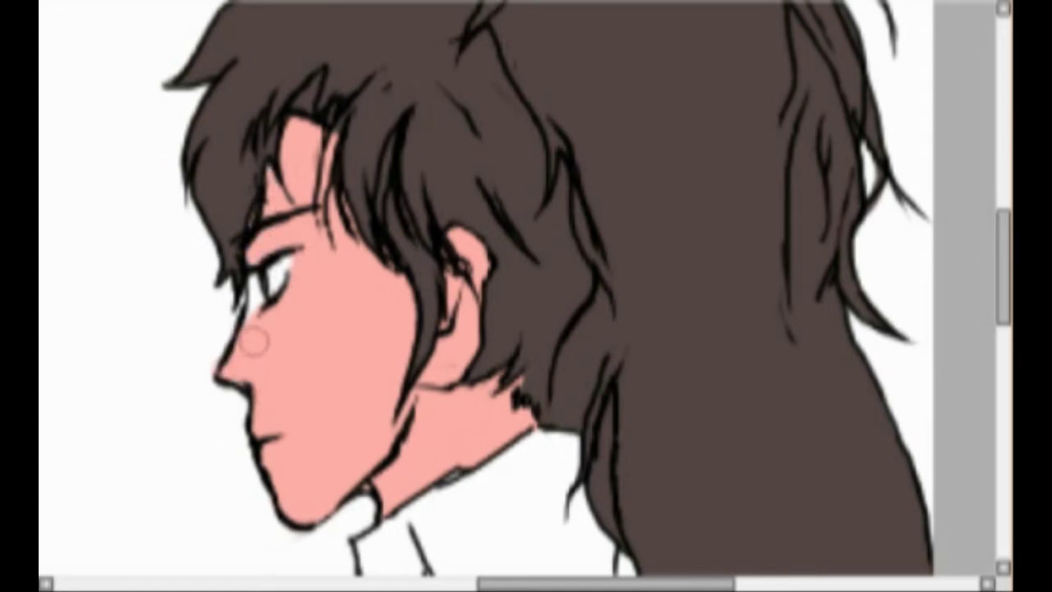
mouse_move(241, 284)
mouse_down()
mouse_move(251, 313)
mouse_move(237, 305)
mouse_up()
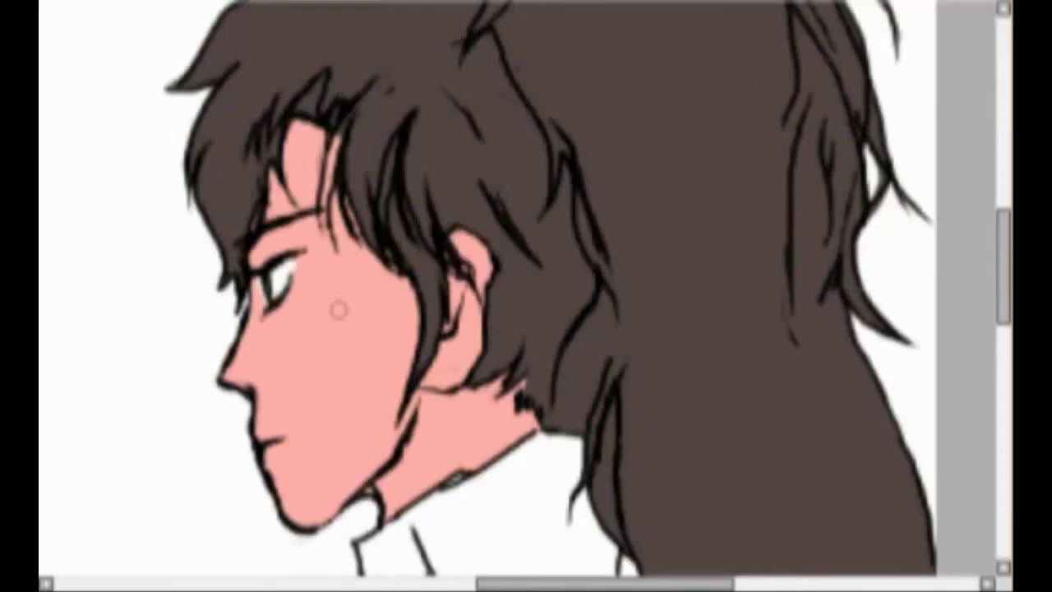
scroll(271, 312, down, 3)
scroll(230, 327, up, 2)
scroll(526, 362, up, 2)
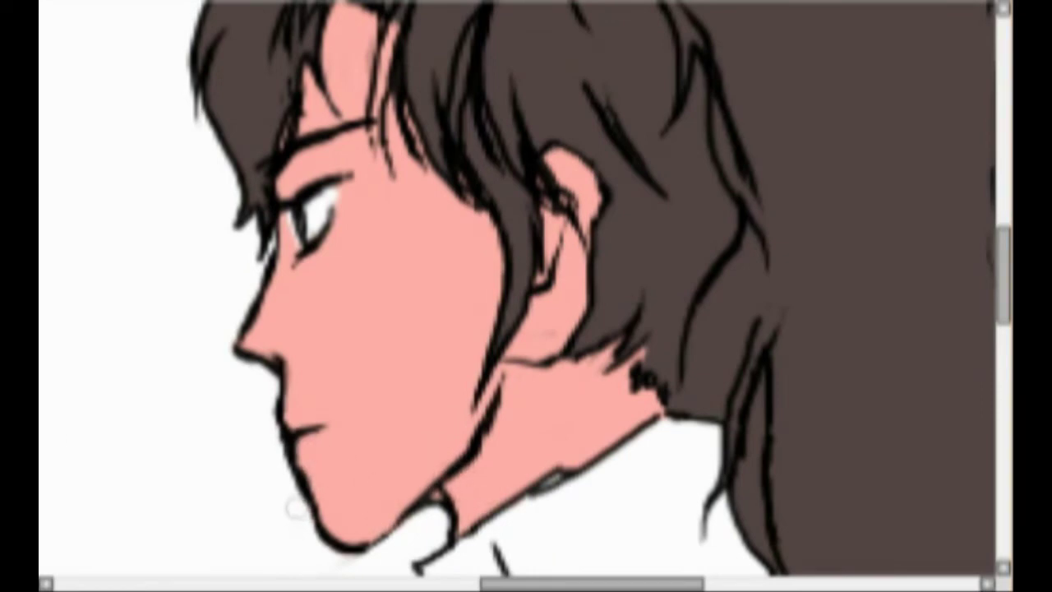
scroll(641, 476, down, 3)
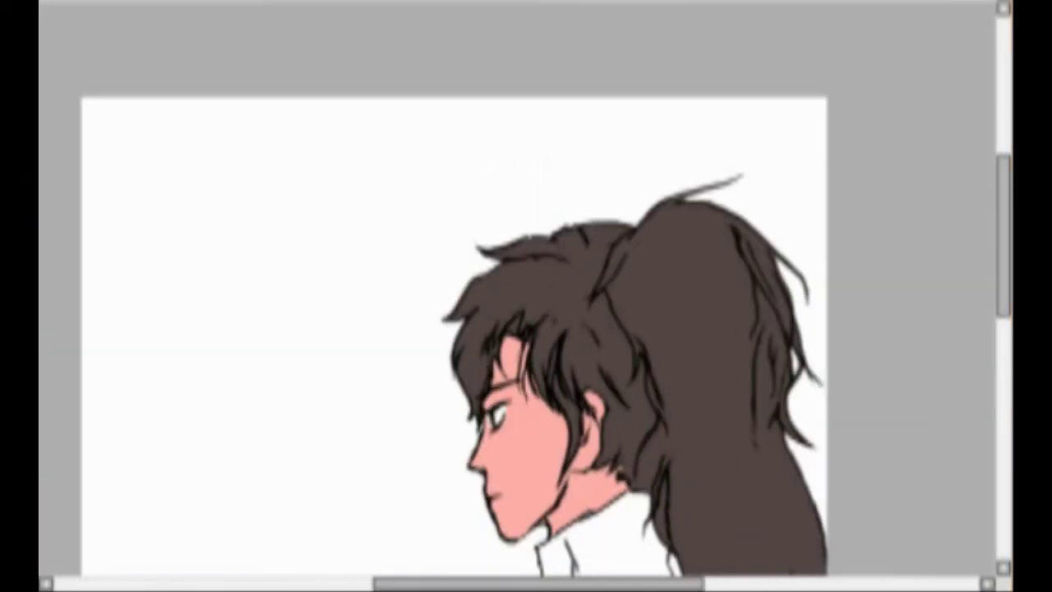
Rough in the sweater's collar, shoulder and back with light blue strokes
scroll(643, 389, down, 2)
scroll(644, 390, up, 3)
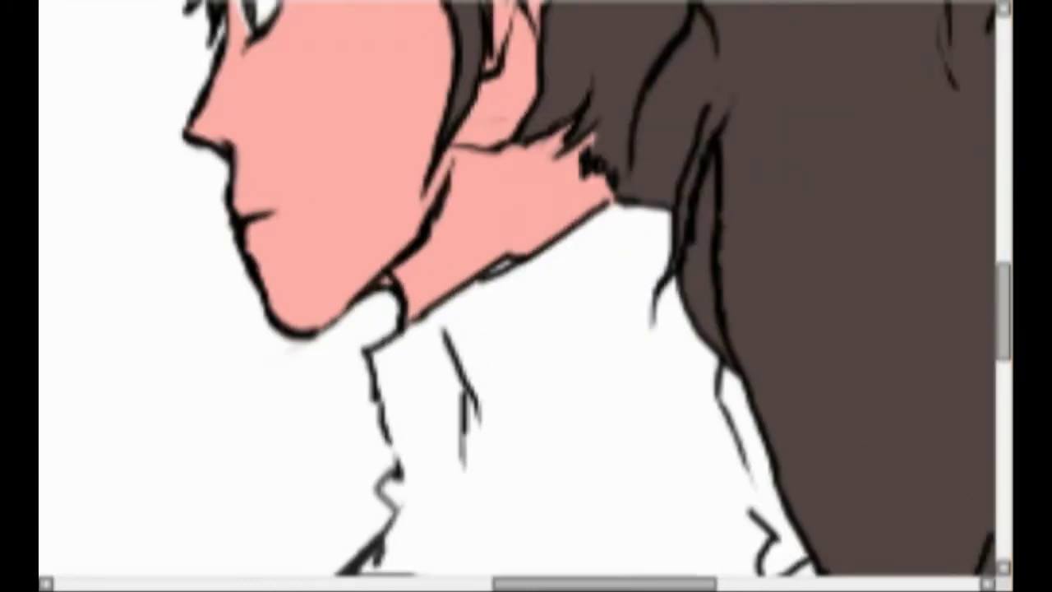
scroll(575, 267, down, 3)
scroll(576, 267, up, 2)
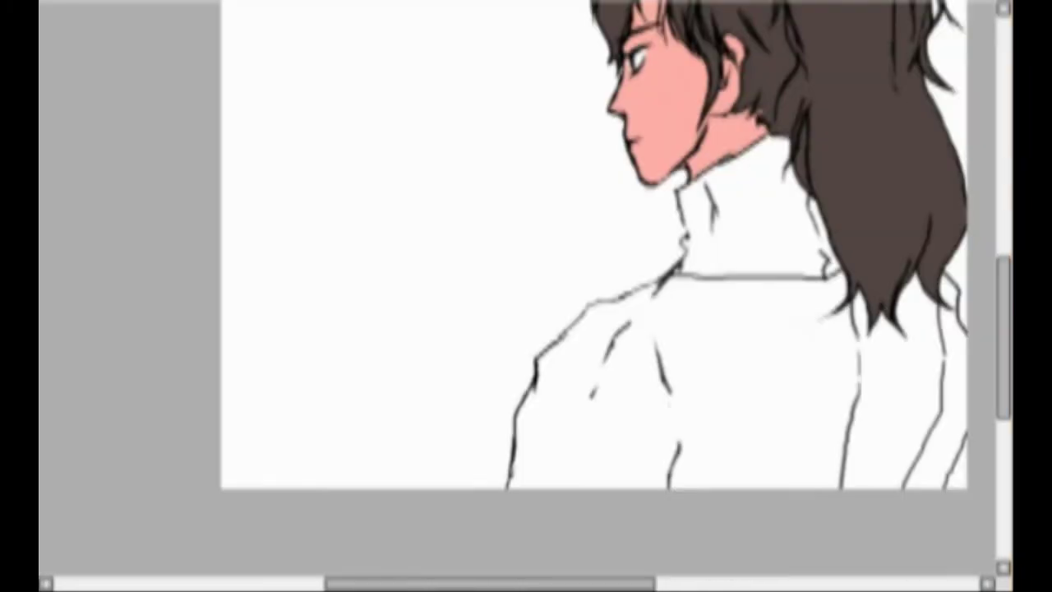
mouse_move(824, 287)
mouse_down()
mouse_move(747, 347)
mouse_move(650, 391)
mouse_up()
scroll(674, 185, up, 1)
drag(834, 144, 494, 574)
drag(497, 583, 638, 584)
drag(556, 333, 571, 573)
click(508, 566)
key(ctrl+z)
scroll(526, 329, down, 1)
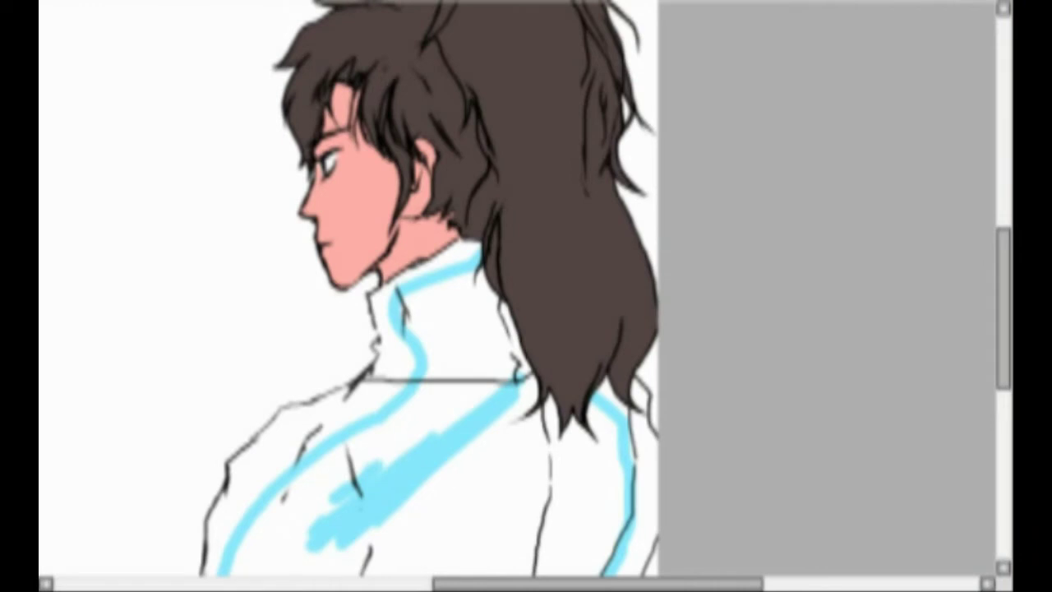
Close the light blue outline and fill the sweater's collar and back, covering the thin white seams inside
mouse_move(501, 301)
mouse_down()
mouse_move(444, 265)
mouse_move(573, 373)
mouse_move(220, 569)
mouse_move(598, 569)
mouse_up()
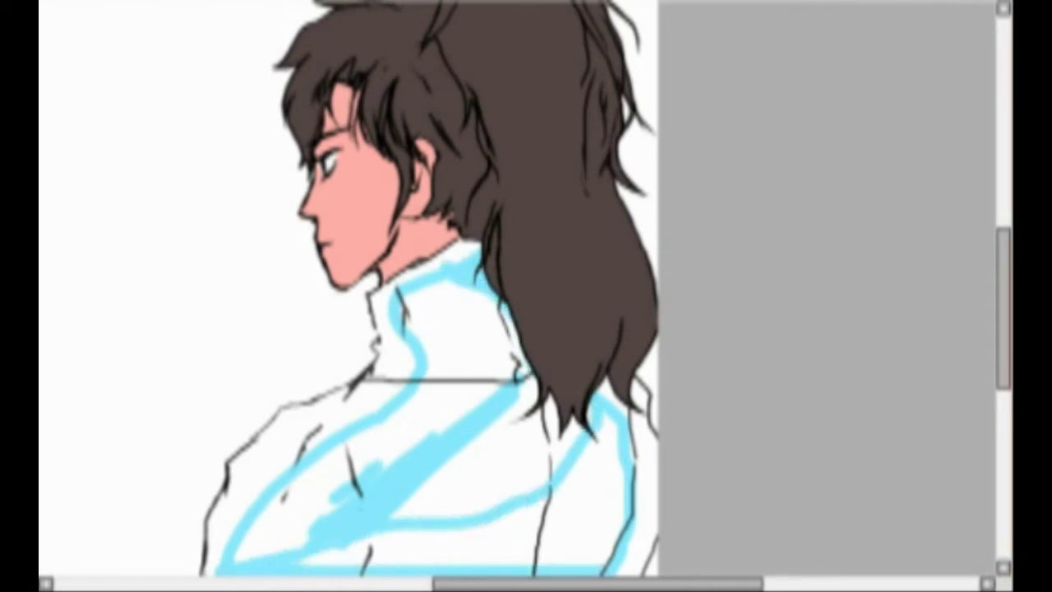
click(448, 346)
click(493, 452)
click(510, 534)
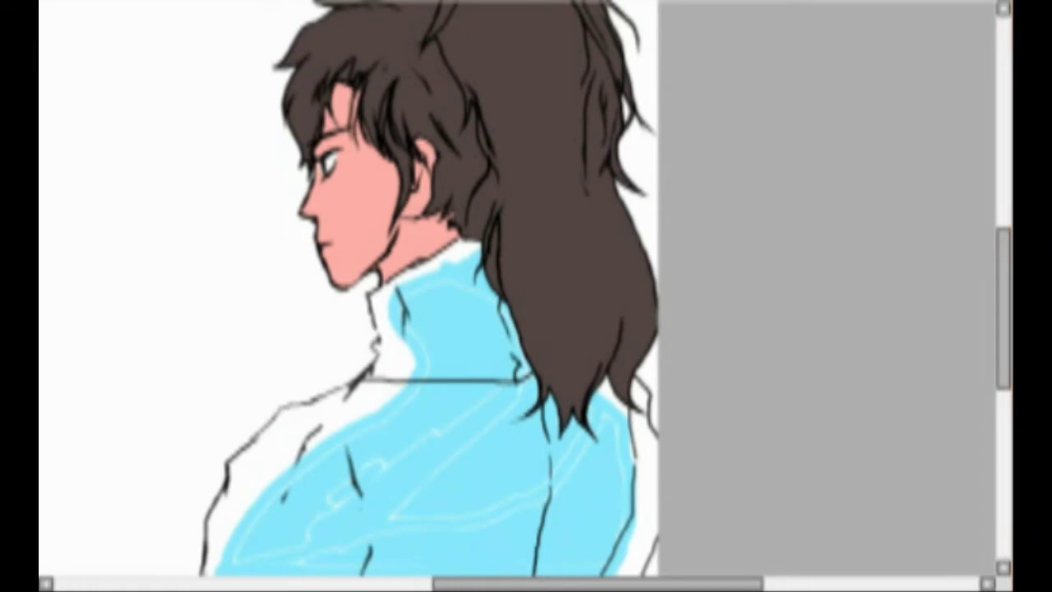
mouse_move(310, 543)
mouse_down()
mouse_move(568, 352)
mouse_move(395, 312)
mouse_move(403, 366)
mouse_up()
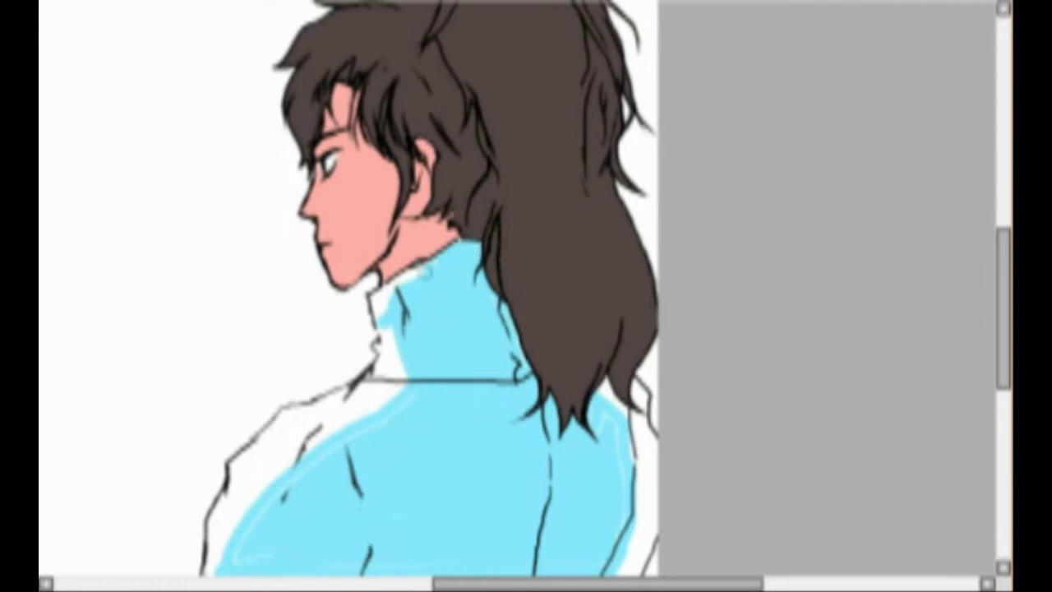
Paint the rear part of the sweater beneath the ponytail light blue out to the canvas edge
drag(629, 426, 639, 530)
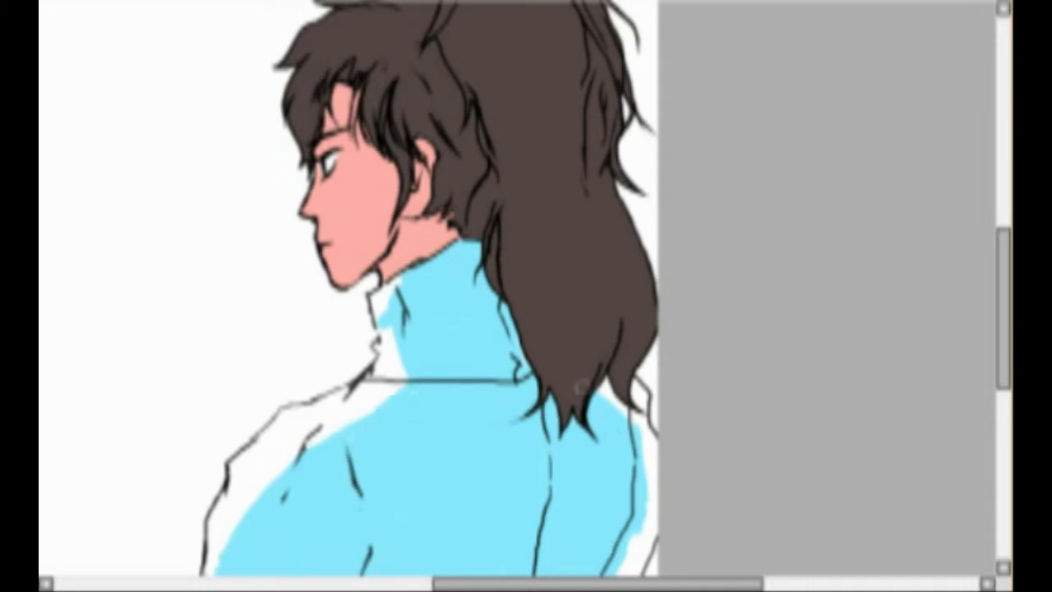
drag(613, 395, 637, 416)
drag(615, 450, 645, 411)
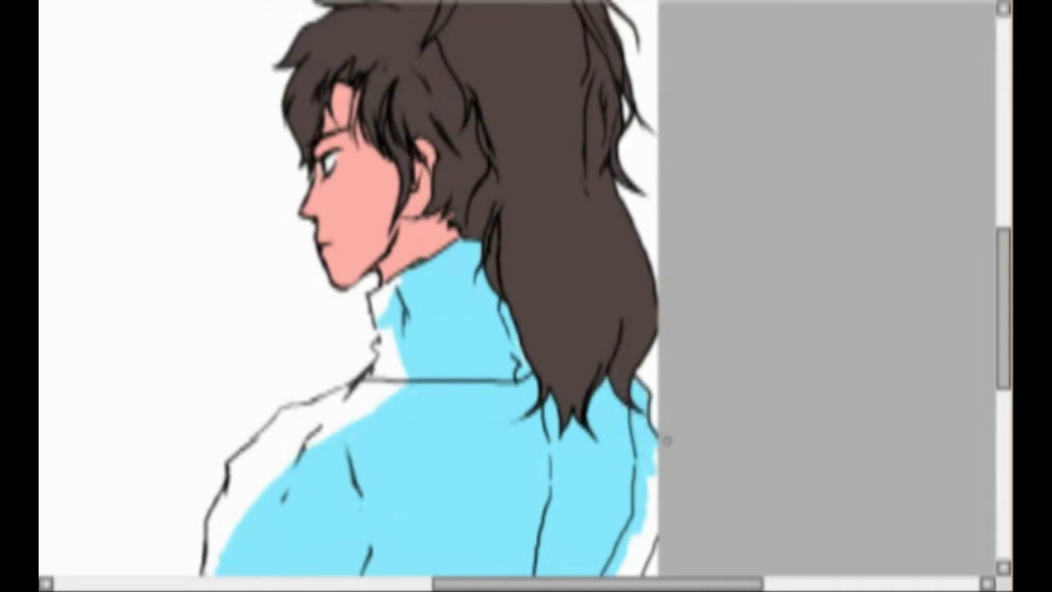
drag(652, 450, 630, 568)
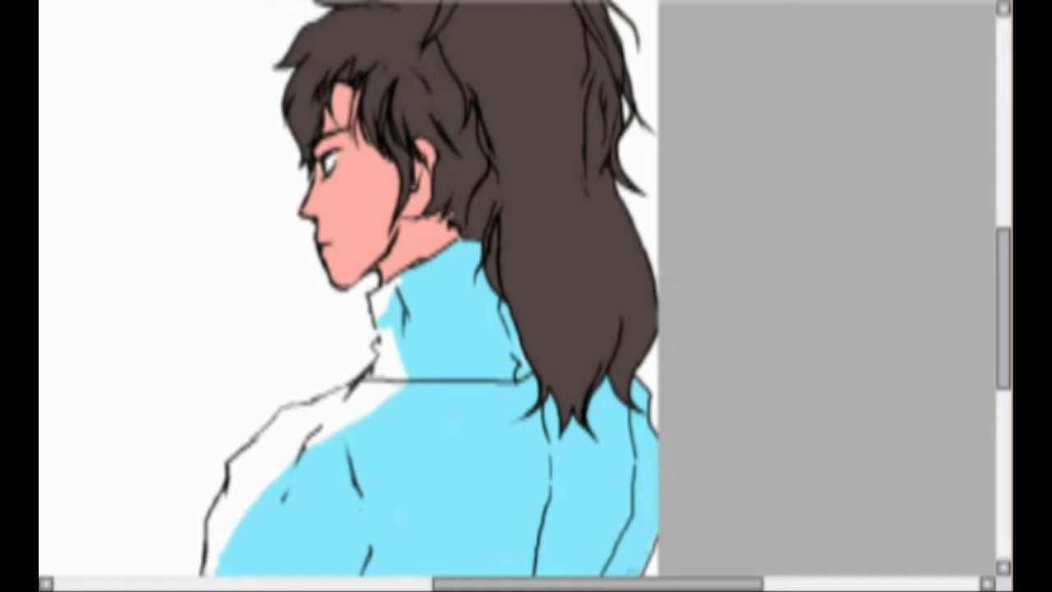
Cover the white strip along the sweater's lower edge with light blue down to the canvas border
scroll(495, 422, down, 2)
scroll(579, 463, down, 1)
scroll(618, 381, up, 2)
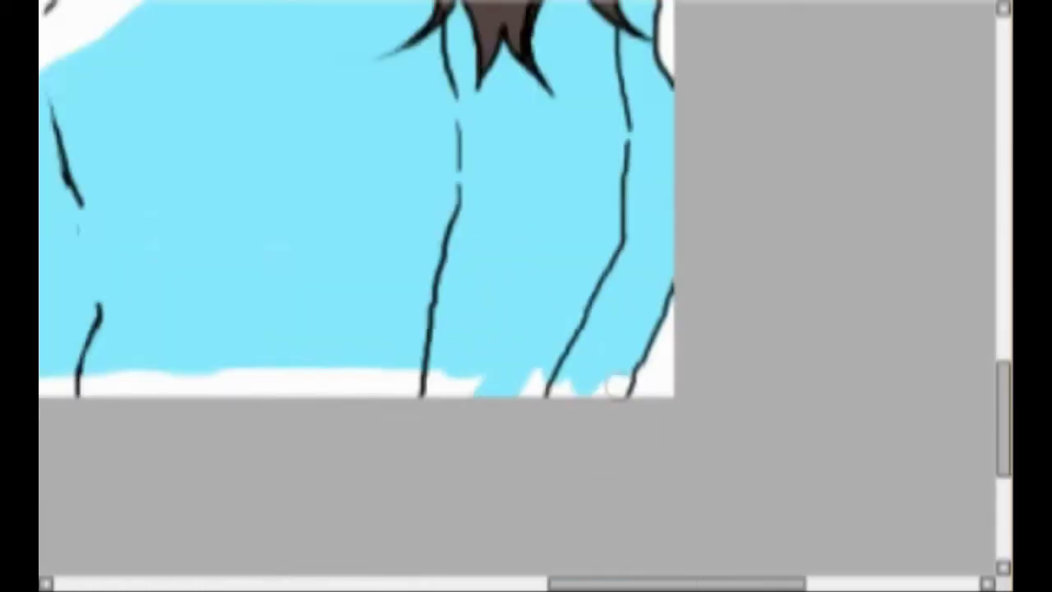
scroll(634, 278, down, 2)
scroll(515, 67, up, 1)
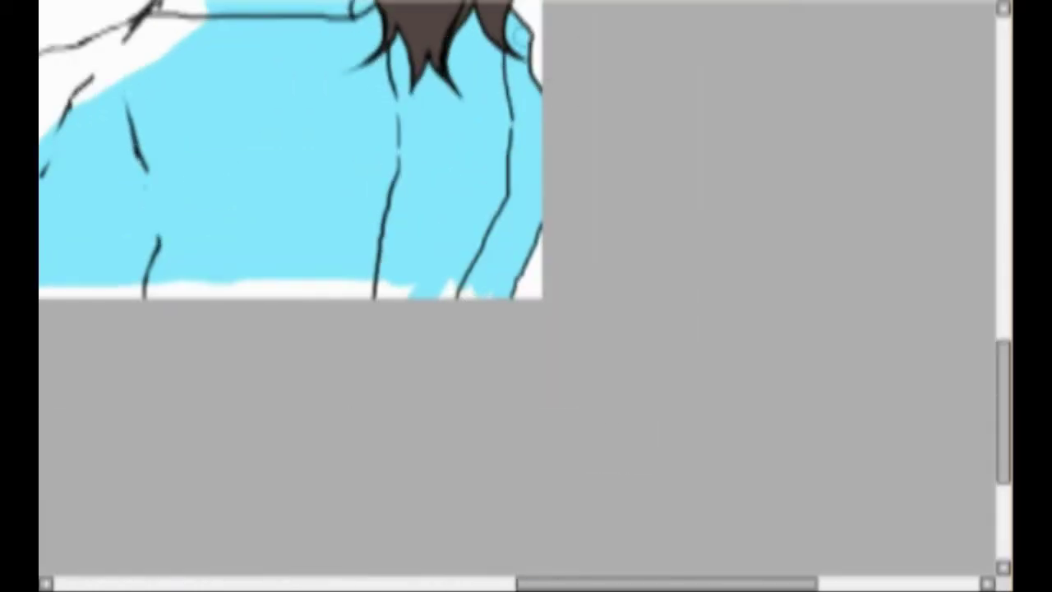
scroll(481, 271, up, 2)
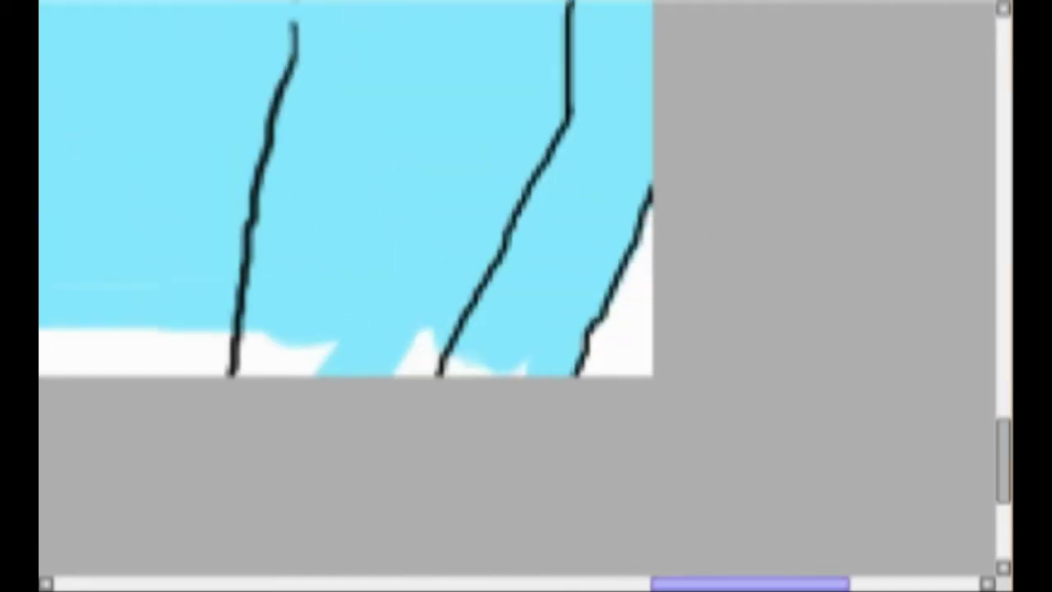
drag(748, 583, 605, 583)
scroll(758, 338, up, 2)
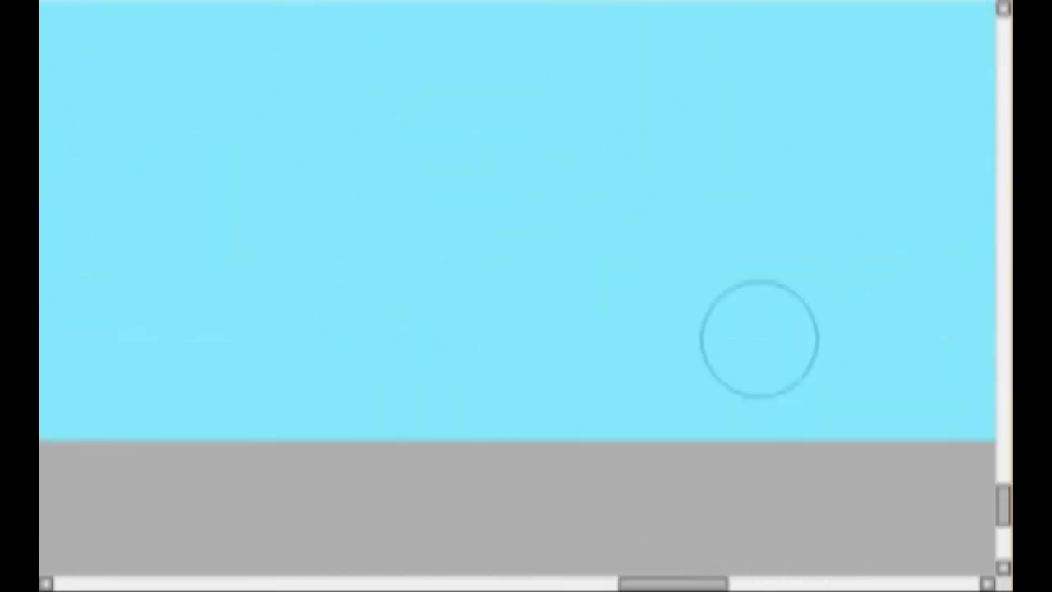
scroll(761, 337, down, 4)
Extend the light blue to the outline at the bottom of the front sleeve
drag(448, 347, 437, 342)
scroll(457, 289, up, 1)
scroll(189, 458, up, 1)
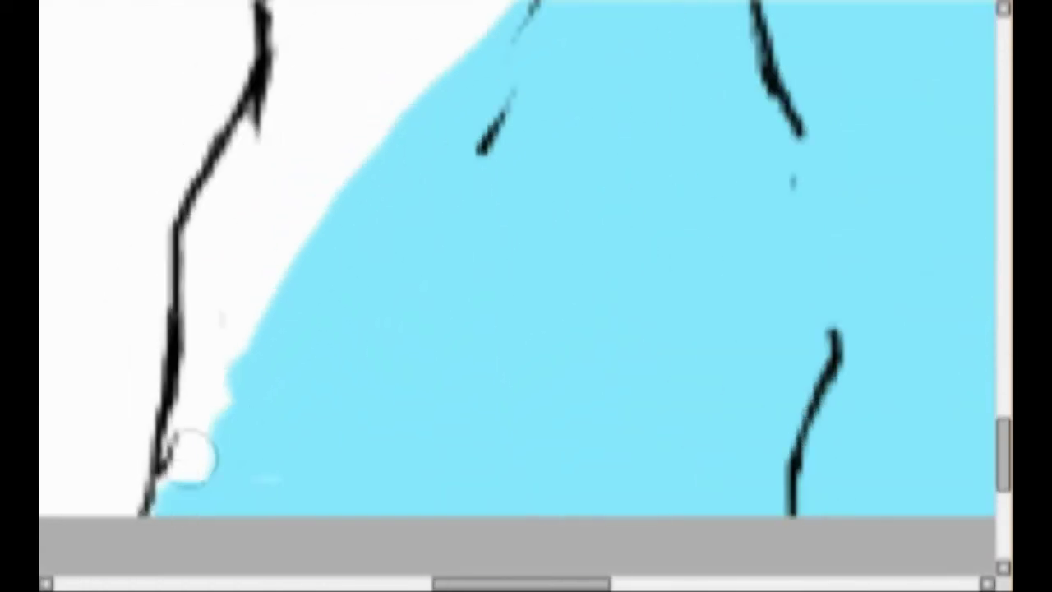
scroll(280, 296, up, 1)
scroll(279, 296, down, 5)
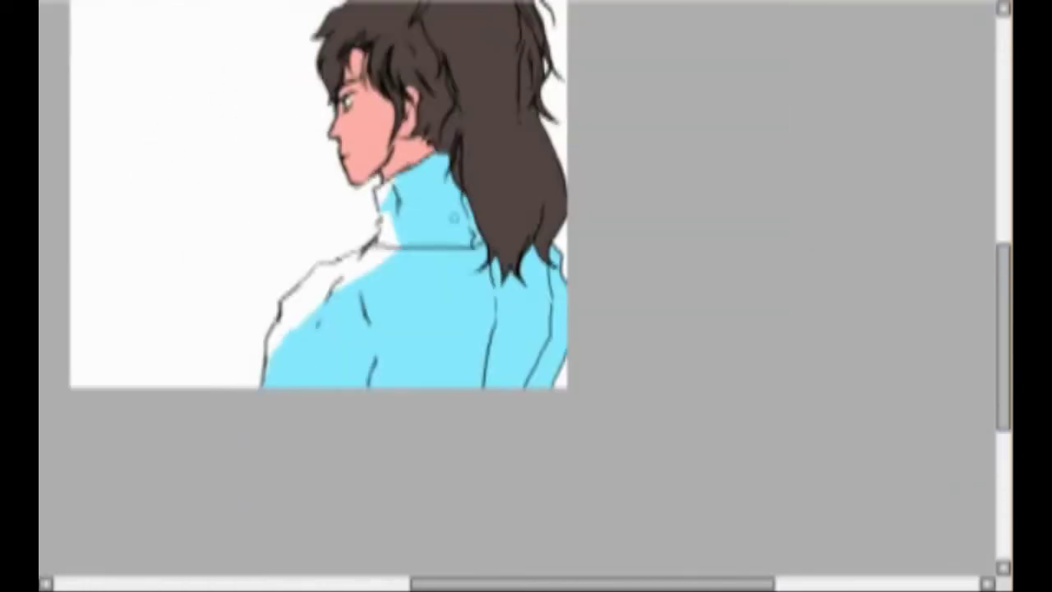
Fill the front of the collar and the top of the shoulder beside it with light blue
scroll(460, 181, up, 3)
mouse_move(229, 115)
mouse_down()
mouse_move(198, 140)
mouse_move(204, 206)
mouse_move(183, 416)
mouse_move(164, 364)
mouse_move(227, 287)
mouse_up()
scroll(391, 427, left, 3)
scroll(481, 472, up, 2)
scroll(482, 472, down, 3)
scroll(526, 452, up, 1)
mouse_move(536, 423)
mouse_down()
mouse_move(526, 435)
mouse_move(550, 467)
mouse_move(559, 411)
mouse_move(434, 505)
mouse_up()
scroll(443, 485, up, 2)
scroll(462, 393, down, 3)
scroll(489, 336, up, 3)
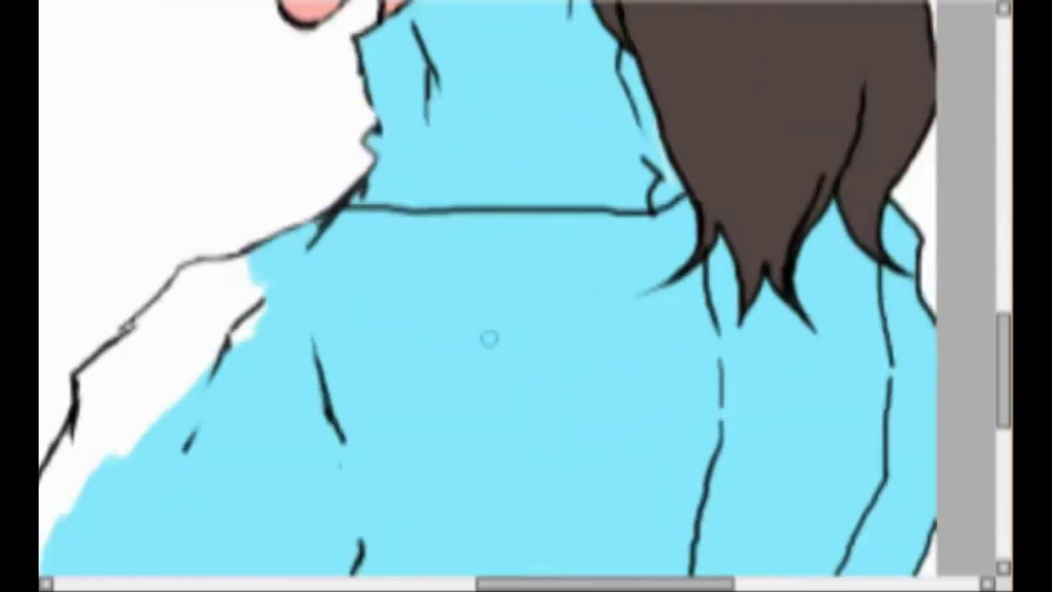
Paint the remaining white of the shoulder and front sleeve light blue up to the line art
mouse_move(324, 333)
mouse_down()
mouse_move(275, 357)
mouse_move(303, 309)
mouse_move(321, 299)
mouse_up()
scroll(272, 406, up, 3)
mouse_move(137, 279)
mouse_down()
mouse_move(142, 358)
mouse_move(197, 240)
mouse_move(228, 212)
mouse_up()
mouse_move(403, 74)
mouse_down()
mouse_move(432, 52)
mouse_move(441, 66)
mouse_move(270, 176)
mouse_move(341, 82)
mouse_move(305, 122)
mouse_up()
scroll(274, 329, down, 1)
scroll(273, 329, up, 1)
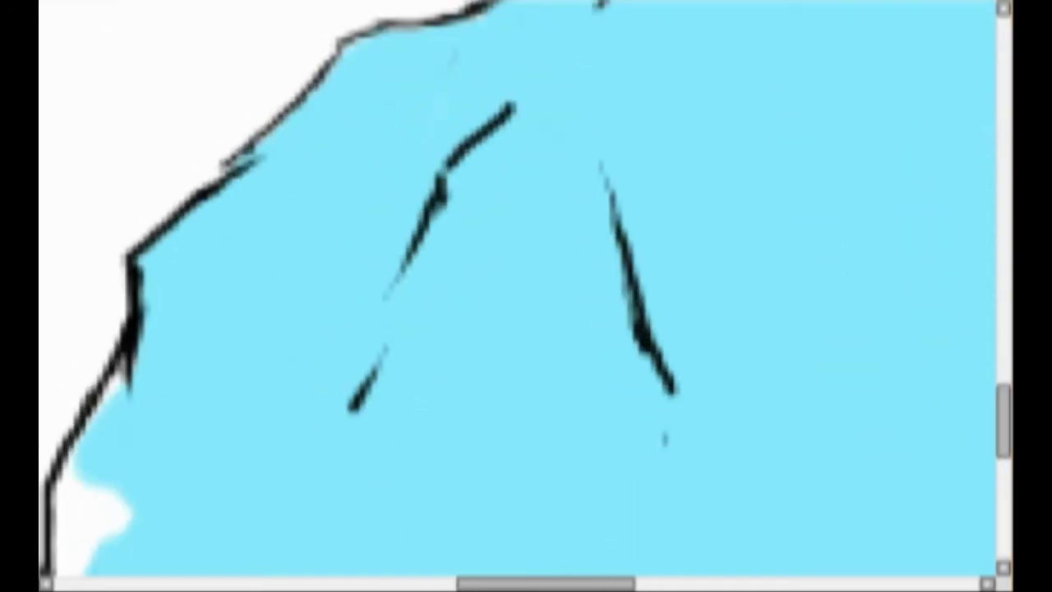
drag(390, 469, 723, 463)
scroll(723, 463, down, 3)
mouse_move(458, 135)
mouse_down()
mouse_move(387, 429)
mouse_move(409, 240)
mouse_up()
Examine the light blue sweater across the whole figure and up close around the collar and ponytail ends
scroll(917, 394, down, 5)
drag(910, 411, 662, 414)
scroll(662, 414, up, 3)
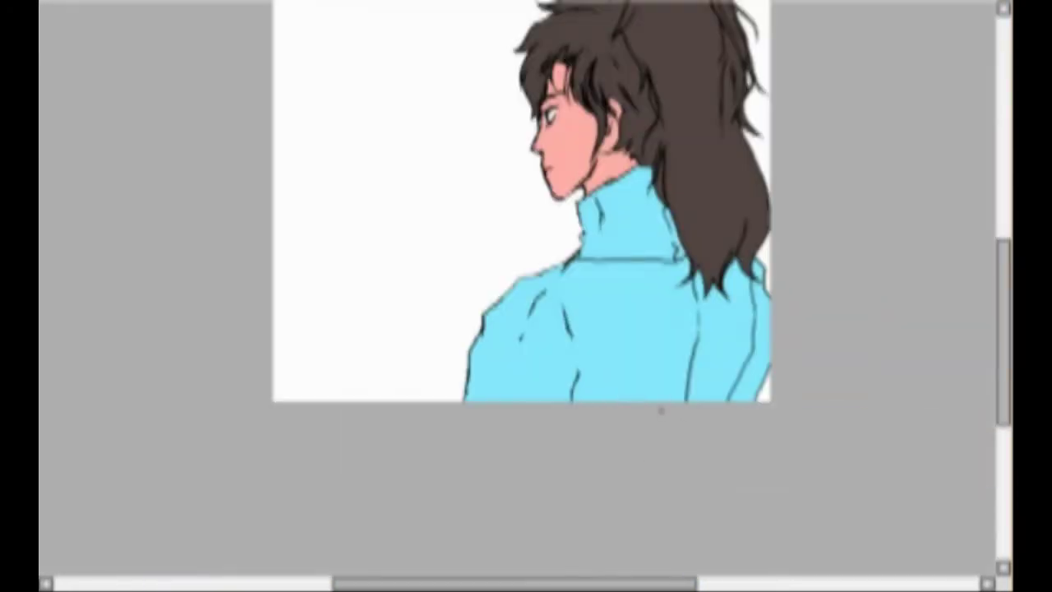
scroll(576, 246, down, 2)
scroll(432, 378, up, 3)
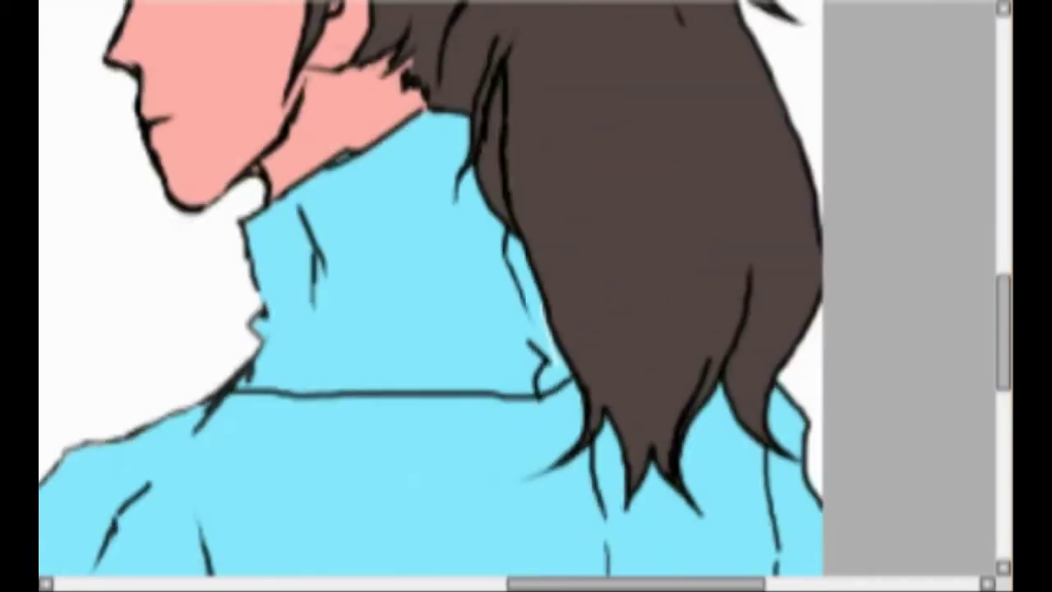
scroll(571, 322, down, 3)
scroll(570, 321, up, 3)
scroll(301, 380, up, 1)
scroll(255, 375, down, 1)
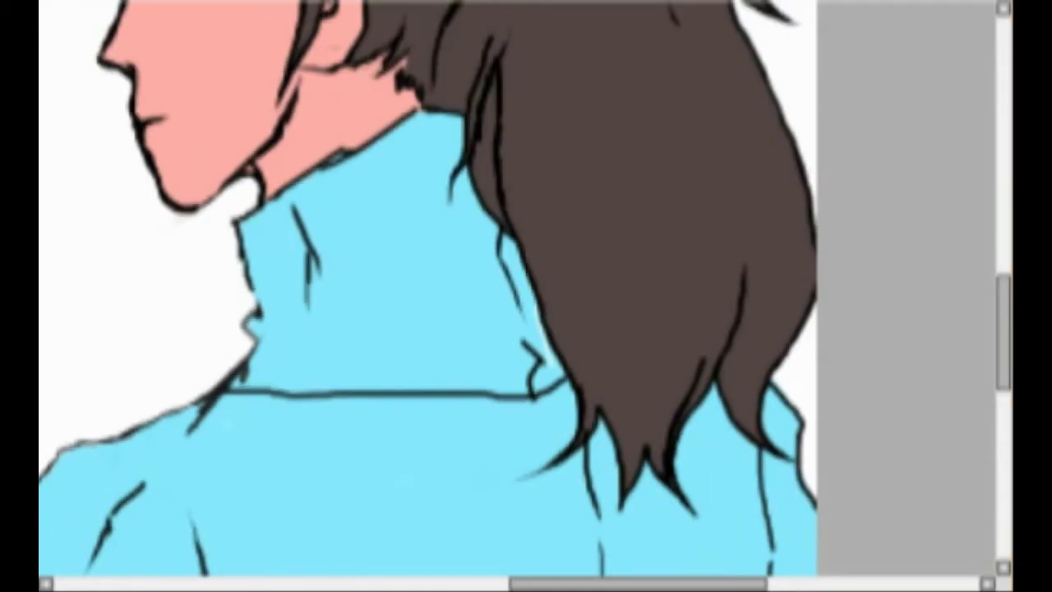
Dab a dark teal colour spot on the blank canvas in front of the collar
drag(171, 338, 158, 313)
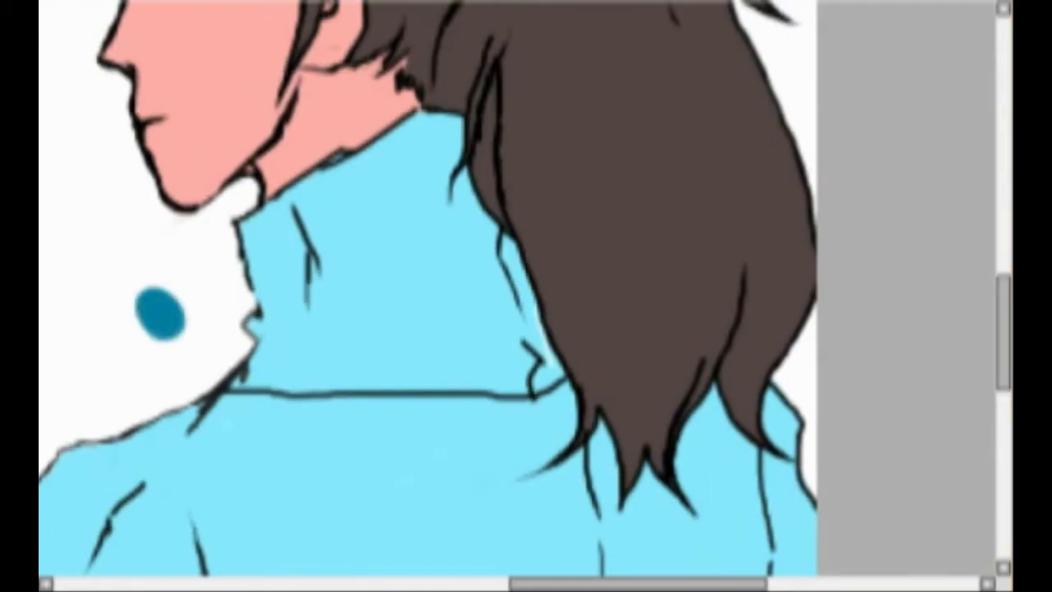
scroll(555, 308, down, 1)
scroll(472, 317, up, 1)
scroll(471, 317, down, 1)
scroll(282, 426, down, 2)
scroll(250, 530, up, 2)
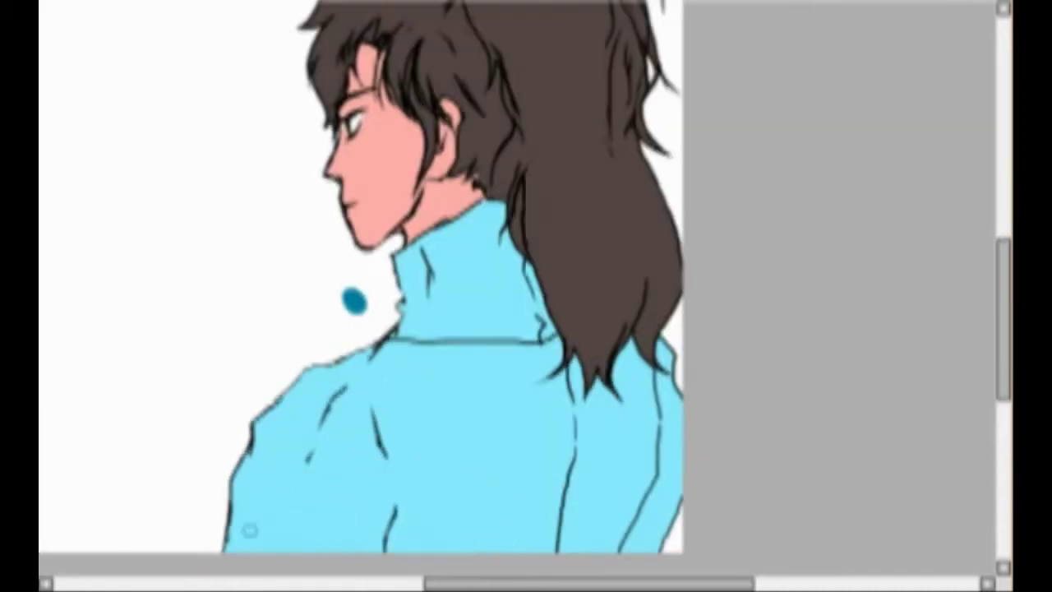
Dab a near-black colour spot on the blank canvas and erase the faint smudge beneath the chin
scroll(249, 530, up, 2)
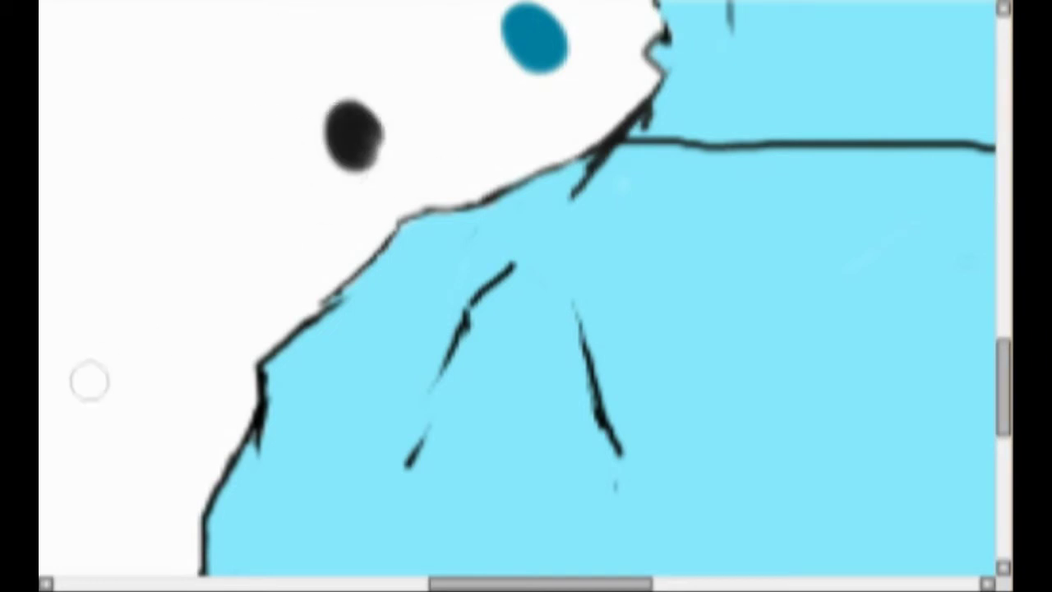
scroll(101, 369, down, 3)
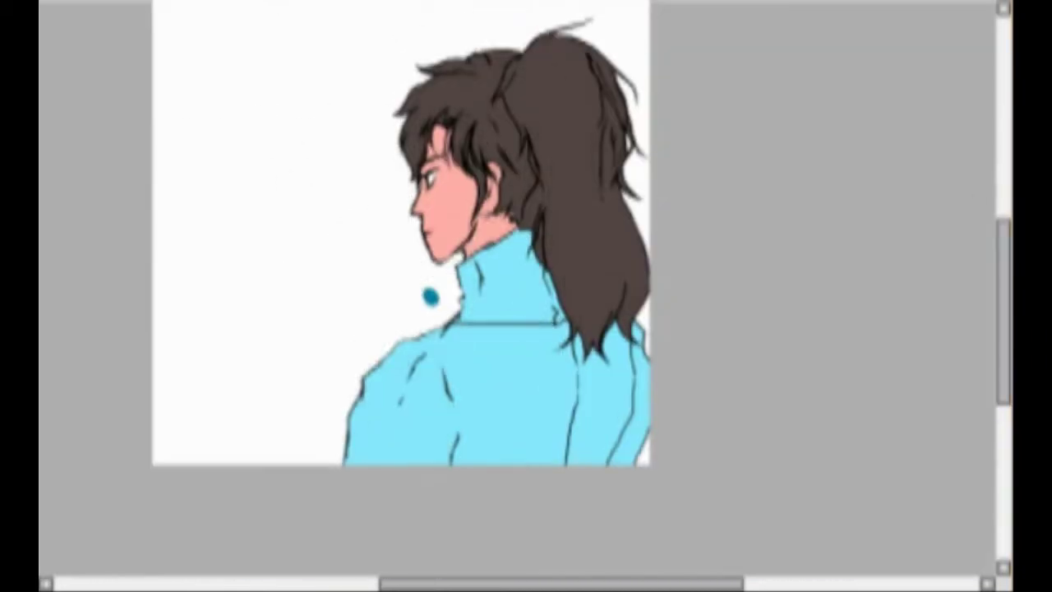
scroll(300, 299, down, 2)
scroll(299, 299, up, 5)
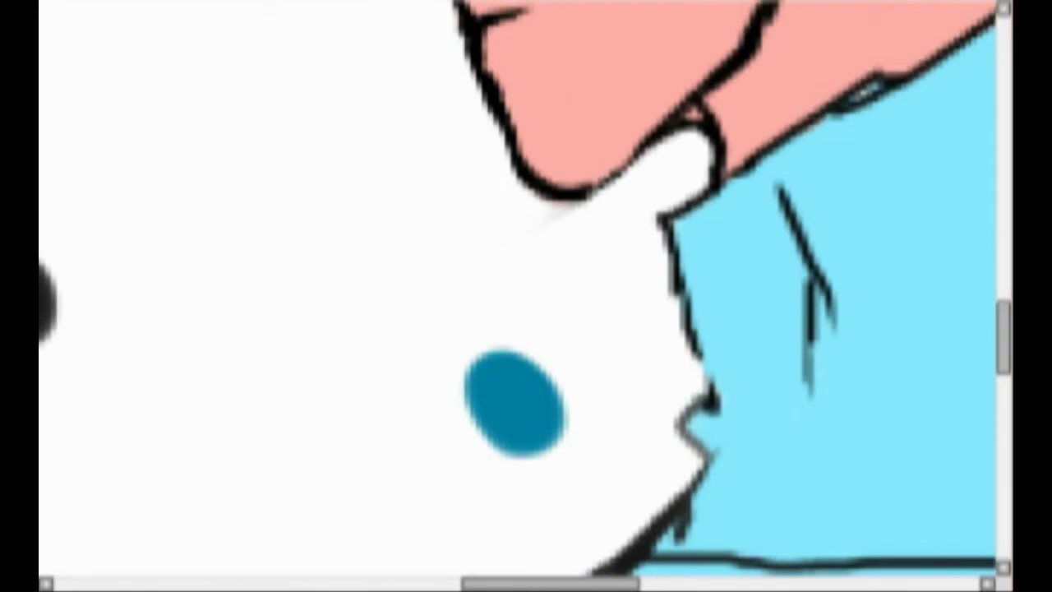
scroll(576, 215, up, 1)
scroll(597, 287, down, 2)
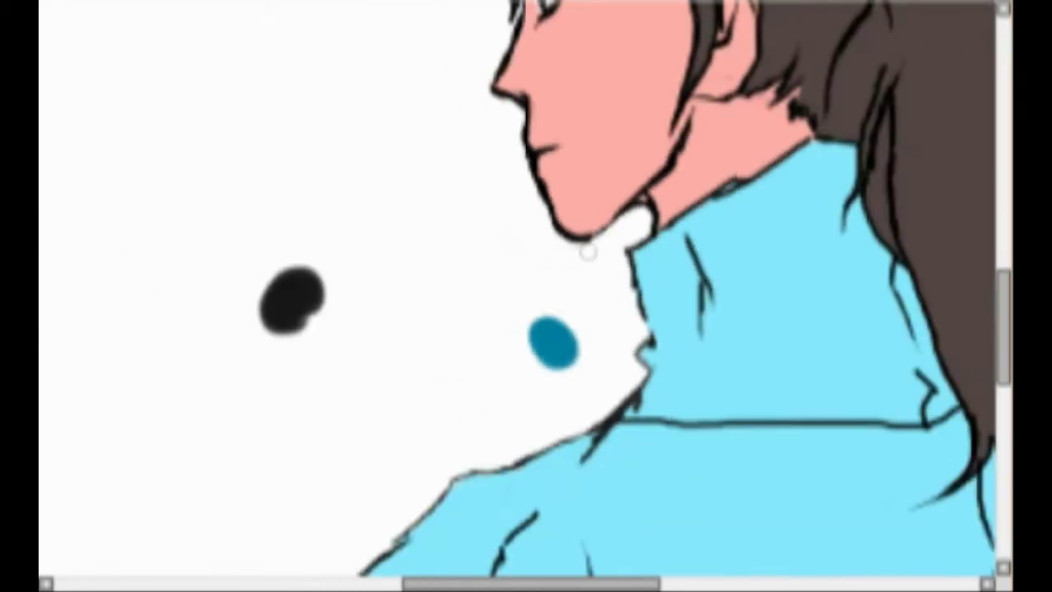
Draw a smoother black outline along the inner edge of the front sleeve, below the elbow-like corner
scroll(576, 255, down, 4)
scroll(542, 275, up, 6)
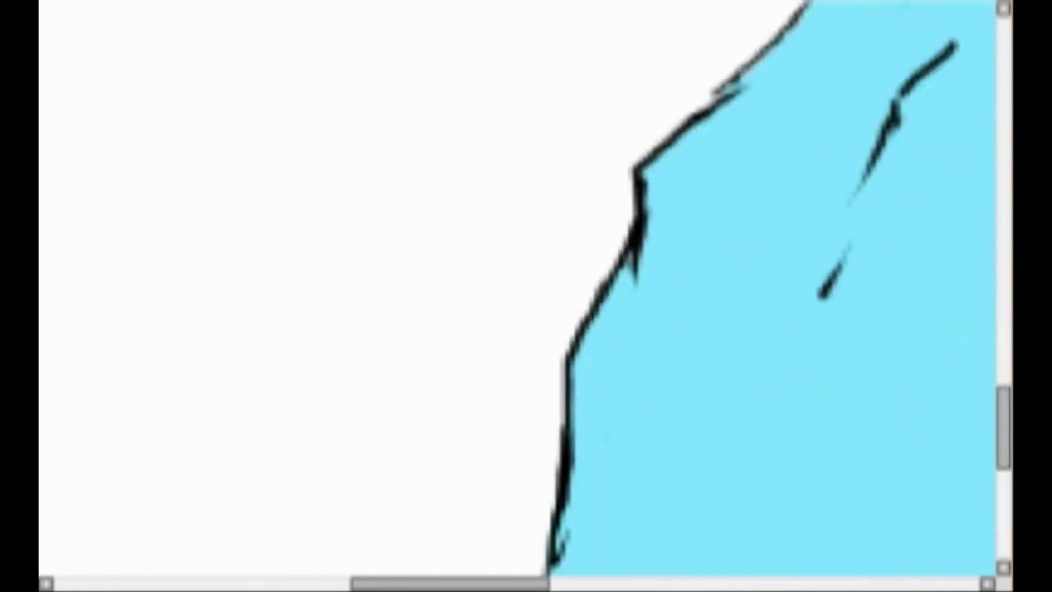
drag(598, 309, 569, 411)
drag(599, 313, 570, 415)
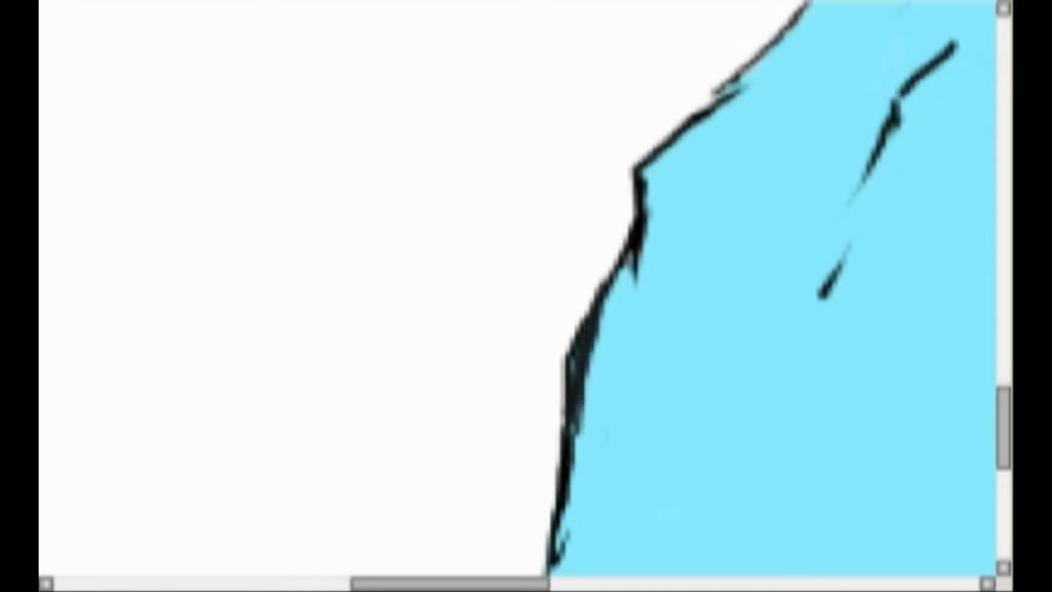
Erase the old front sleeve line and the light blue spill outside the redrawn outline
scroll(588, 341, down, 4)
scroll(590, 317, up, 1)
scroll(590, 316, up, 2)
scroll(756, 424, down, 4)
scroll(765, 426, up, 1)
drag(427, 583, 497, 583)
scroll(494, 461, up, 1)
scroll(495, 460, down, 2)
scroll(625, 452, up, 4)
scroll(620, 431, down, 6)
scroll(527, 296, up, 4)
drag(229, 392, 212, 453)
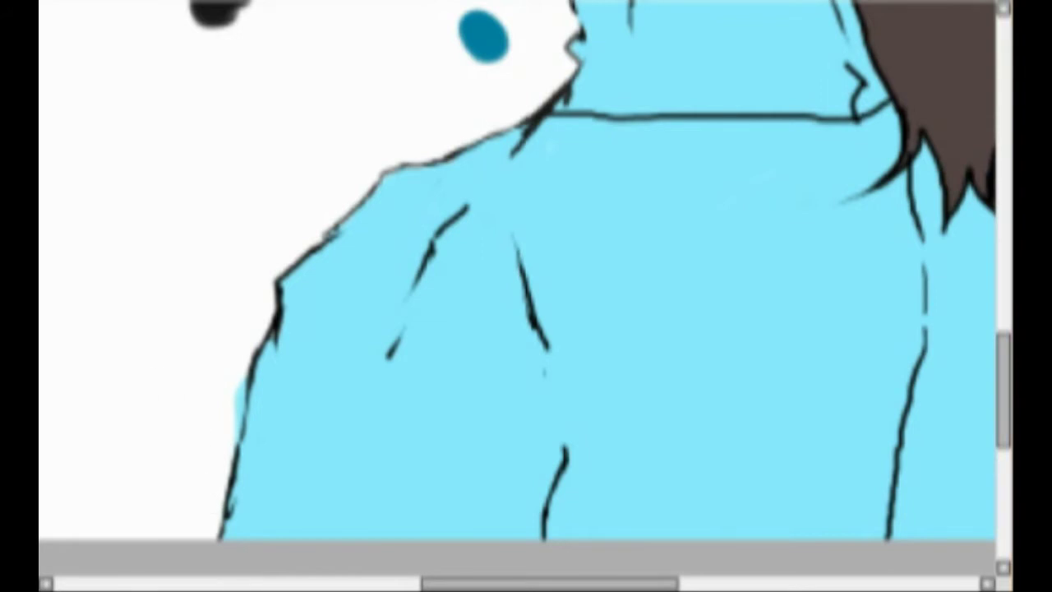
scroll(251, 401, up, 2)
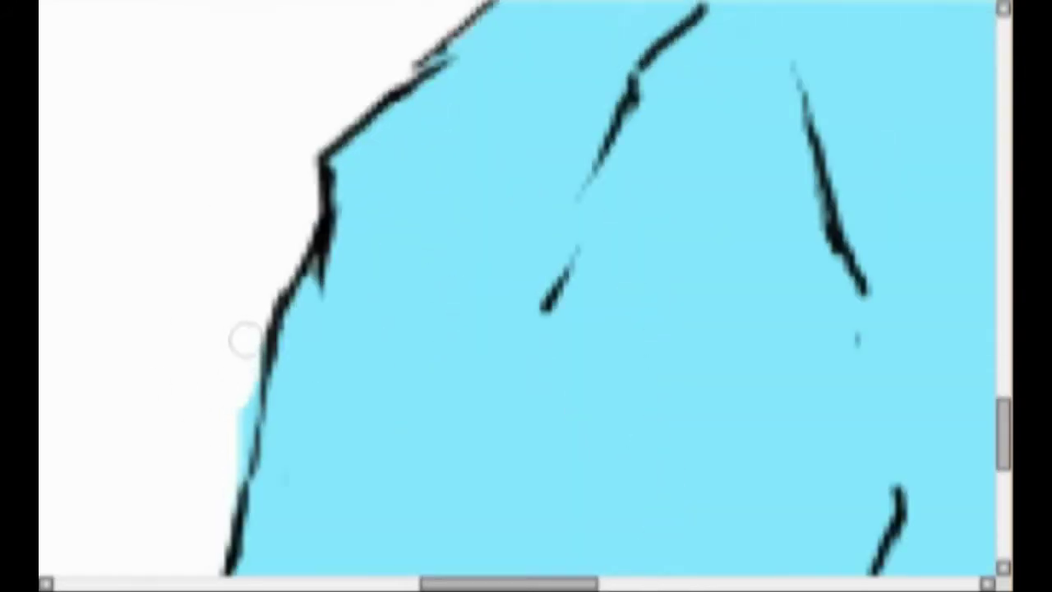
scroll(231, 454, down, 4)
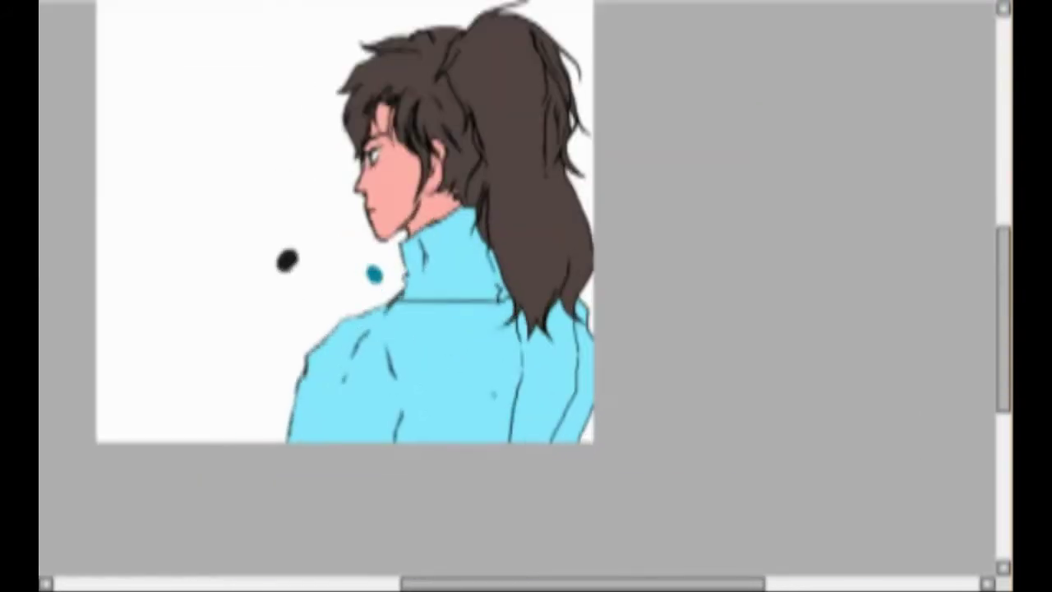
Touch up the sweater's rear fold line just below the tip of the ponytail
drag(580, 348, 716, 284)
scroll(716, 284, up, 4)
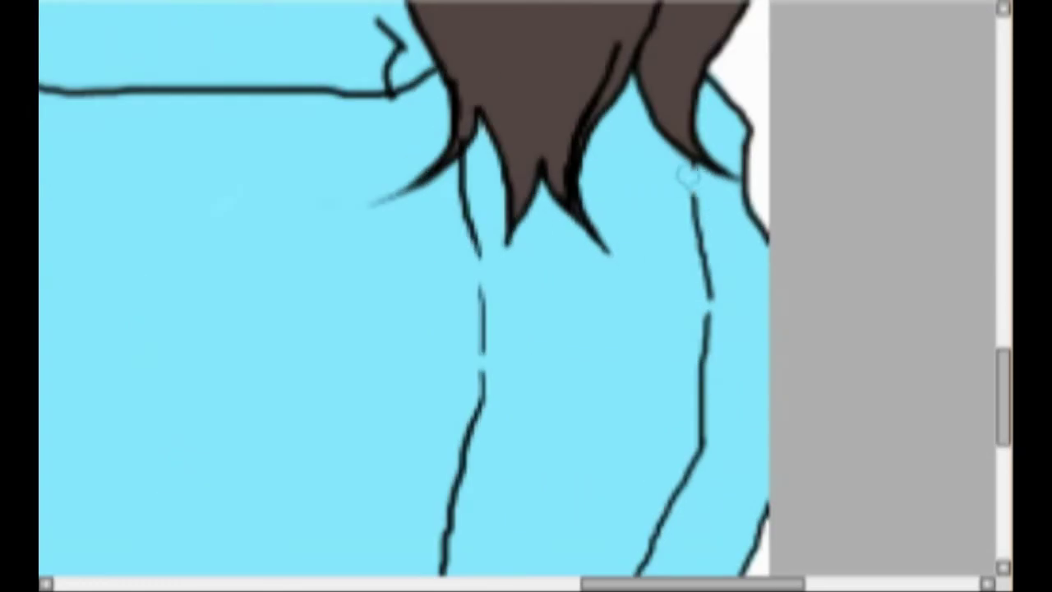
scroll(695, 200, up, 2)
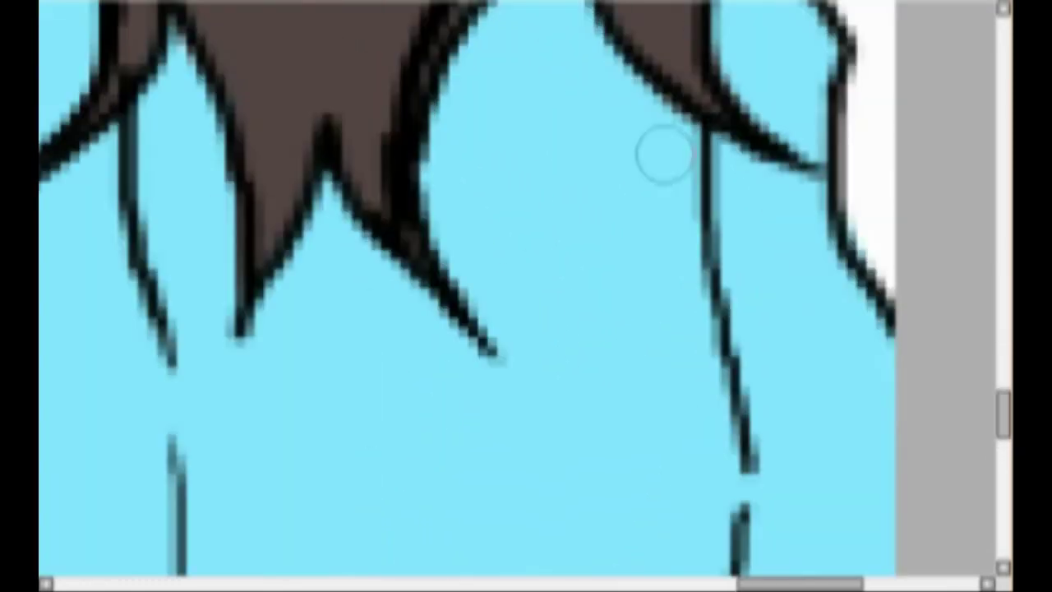
scroll(769, 265, down, 4)
scroll(739, 176, up, 4)
scroll(744, 173, down, 3)
Examine the brown hair fill at the crown and ponytail, and the colours around the face and collar
drag(1003, 367, 1003, 273)
scroll(601, 255, down, 4)
scroll(601, 250, up, 6)
scroll(526, 290, up, 4)
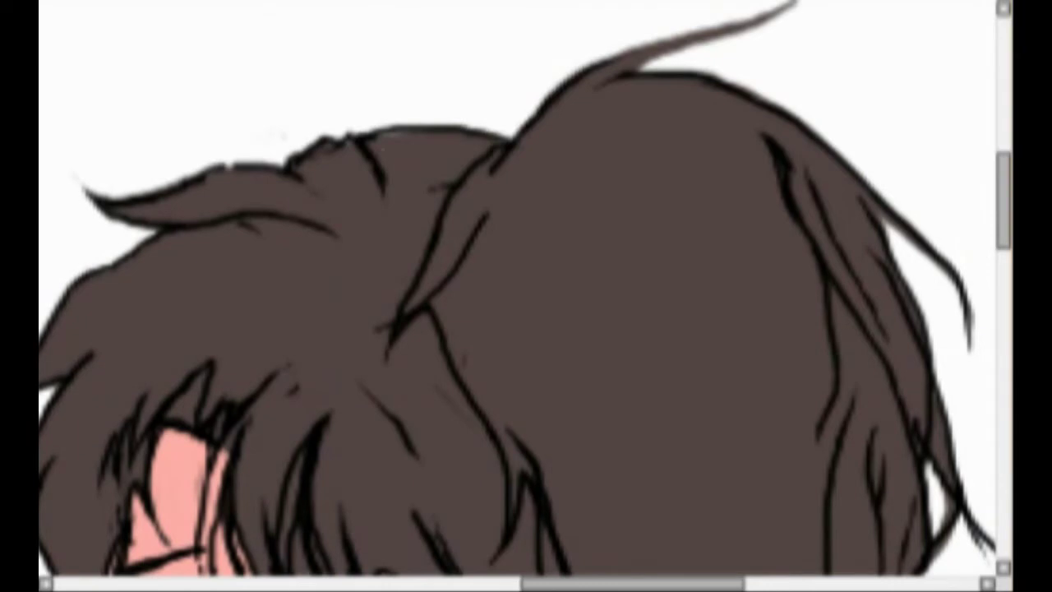
scroll(526, 296, down, 4)
scroll(526, 296, up, 2)
drag(1002, 247, 1003, 301)
scroll(526, 328, down, 1)
scroll(526, 289, up, 2)
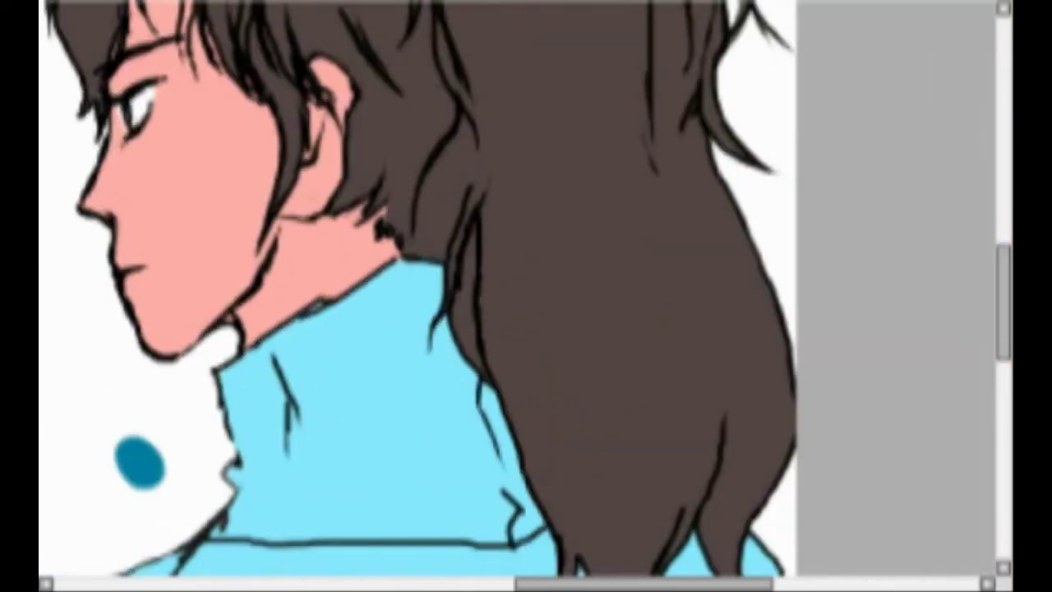
Draw a new black line for the sweater collar's front top edge, just beneath the chin
scroll(526, 290, left, 3)
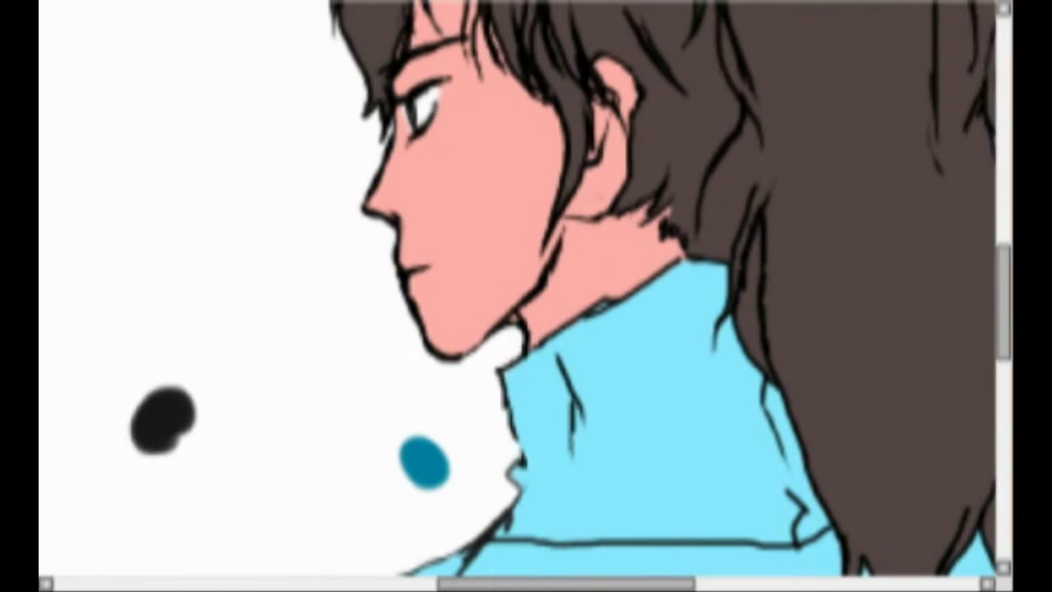
scroll(526, 289, down, 4)
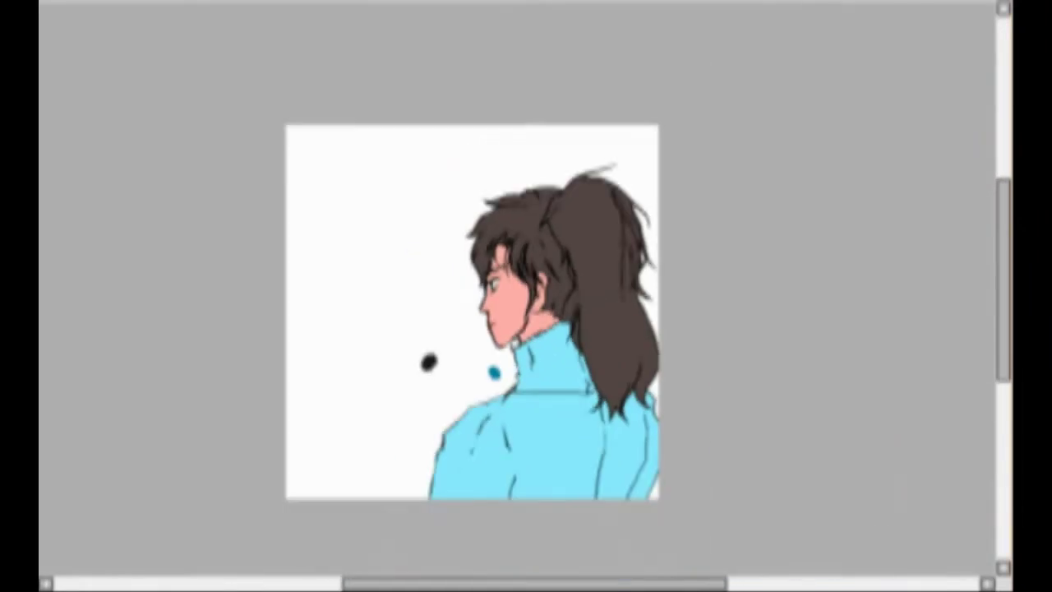
scroll(526, 289, up, 3)
scroll(526, 289, down, 3)
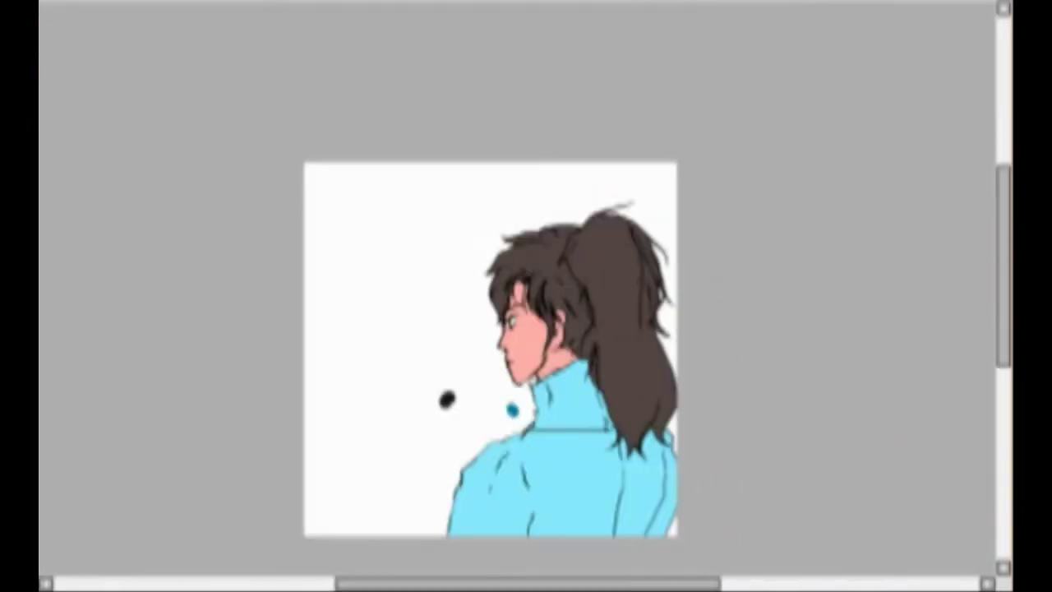
scroll(526, 289, up, 5)
drag(483, 352, 534, 339)
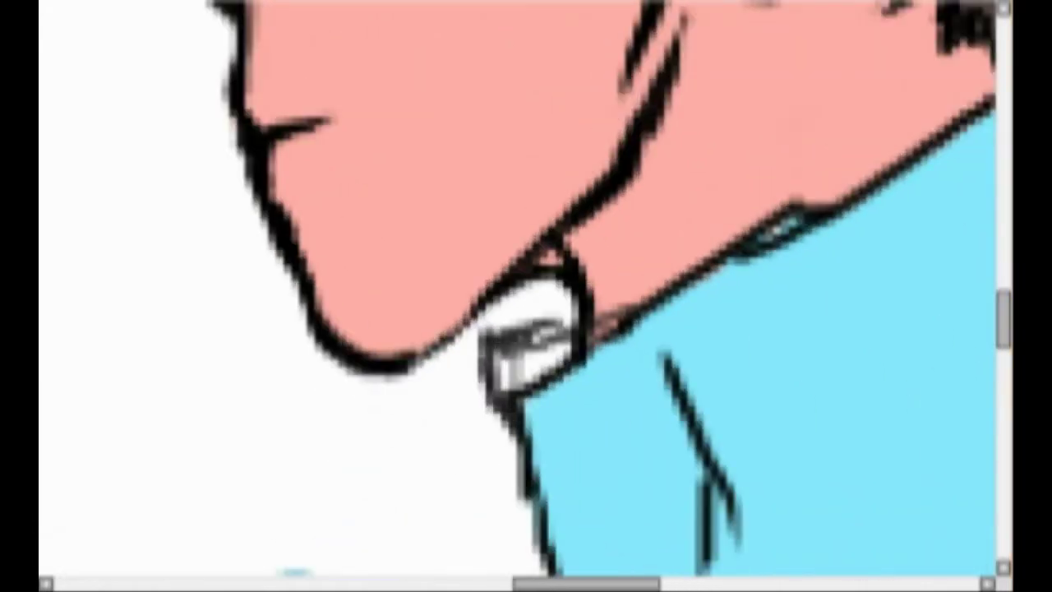
scroll(526, 289, down, 4)
scroll(554, 407, up, 2)
scroll(555, 407, down, 2)
Erase the old slanted edge line at the collar's front corner, below the redrawn top edge
scroll(555, 407, up, 5)
drag(555, 408, 617, 356)
scroll(640, 337, down, 4)
scroll(907, 239, up, 2)
scroll(418, 441, up, 3)
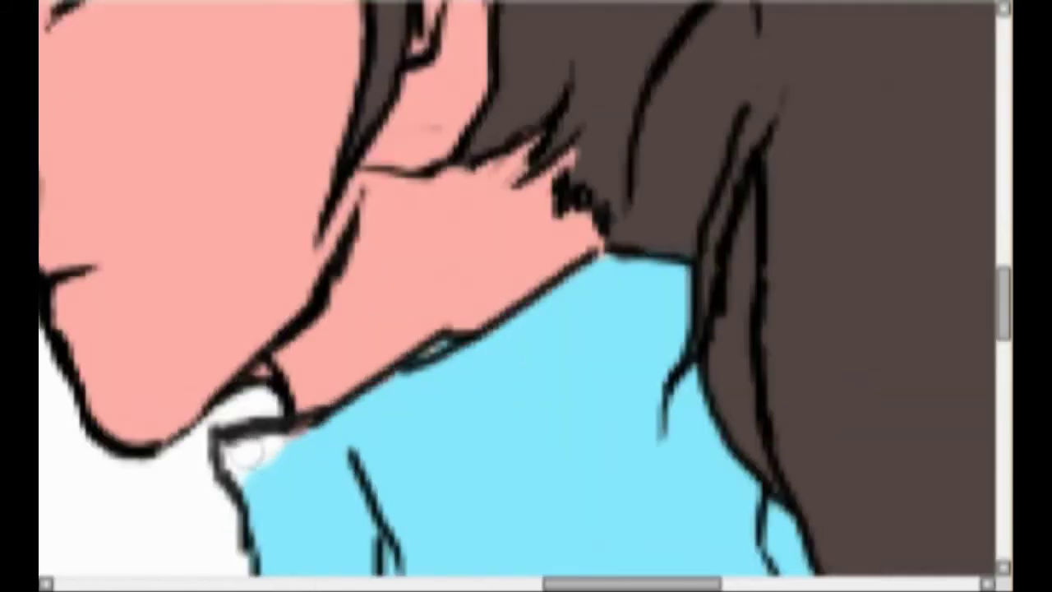
scroll(295, 436, down, 4)
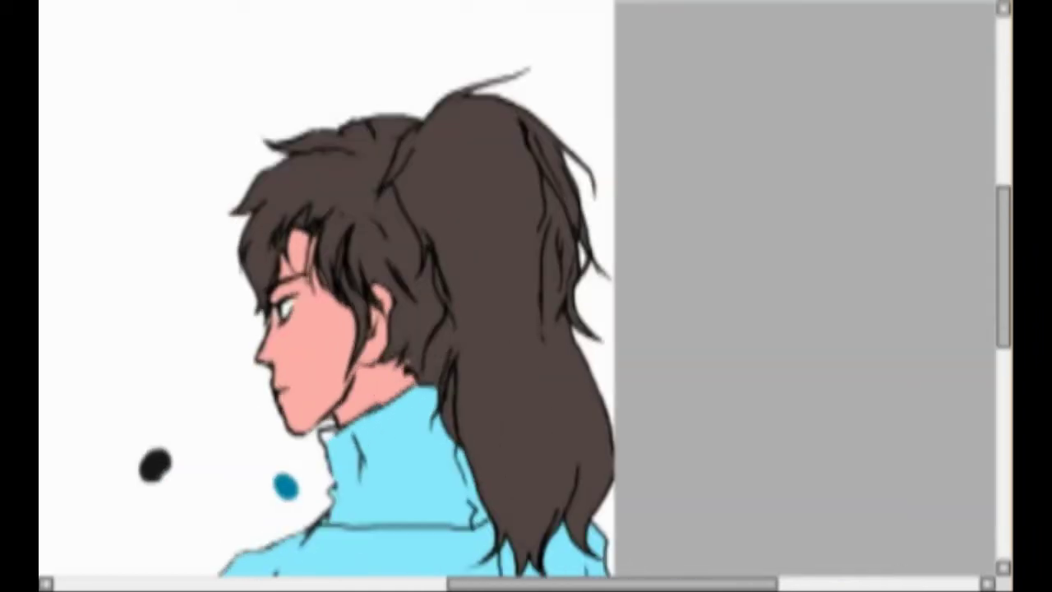
Draw a curved black line rising from the middle of the collar's base seam to the fold beside the ponytail
scroll(327, 296, right, 1)
scroll(326, 295, down, 3)
scroll(363, 329, up, 4)
drag(375, 257, 482, 236)
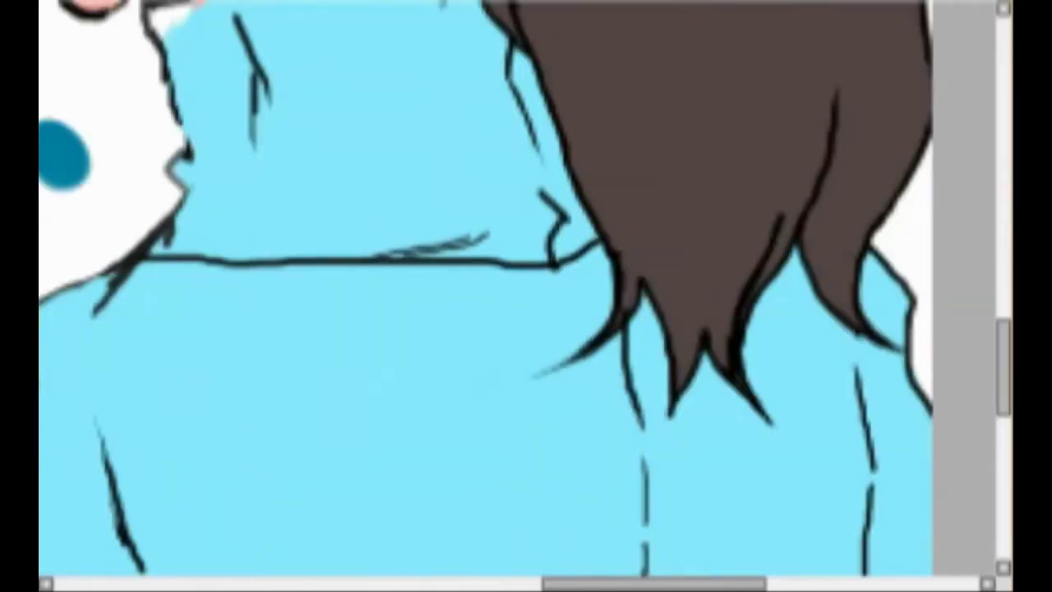
scroll(593, 232, down, 5)
scroll(427, 247, up, 3)
scroll(567, 338, up, 5)
mouse_move(365, 456)
mouse_down()
mouse_move(446, 440)
mouse_move(392, 448)
mouse_up()
mouse_move(488, 439)
mouse_down()
mouse_move(600, 399)
mouse_move(696, 402)
mouse_up()
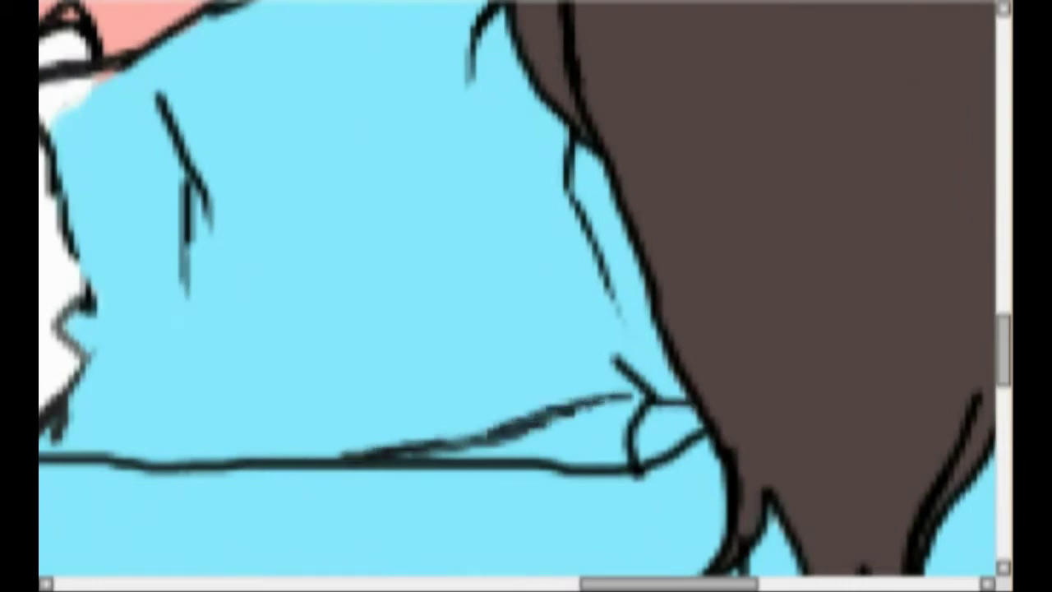
Fill the white gap at the collar's front top corner with light blue
scroll(690, 378, down, 5)
scroll(731, 319, up, 1)
scroll(578, 350, down, 4)
scroll(578, 350, up, 6)
drag(363, 336, 353, 310)
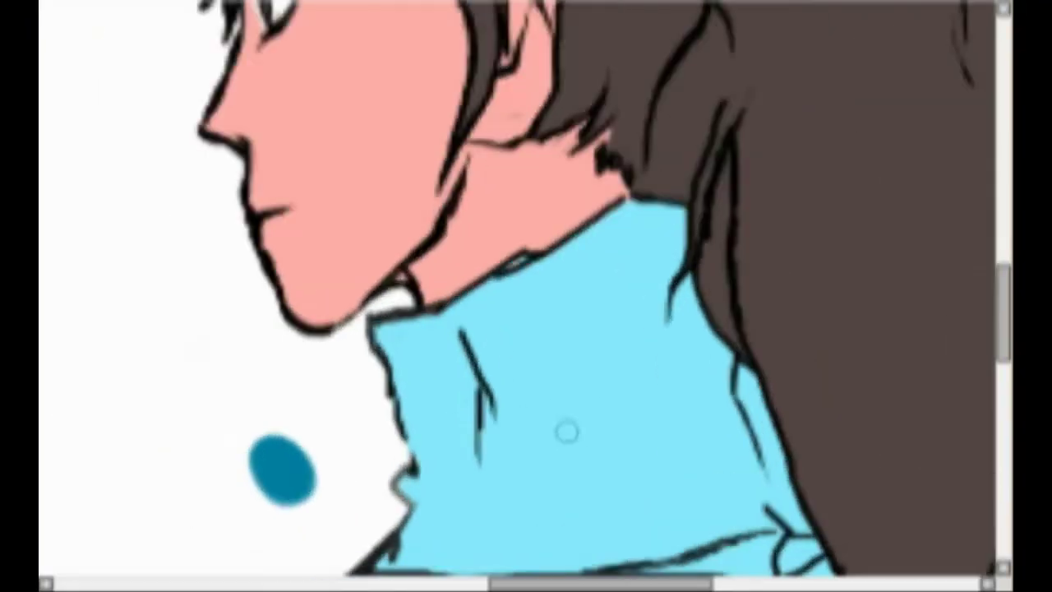
scroll(340, 406, down, 2)
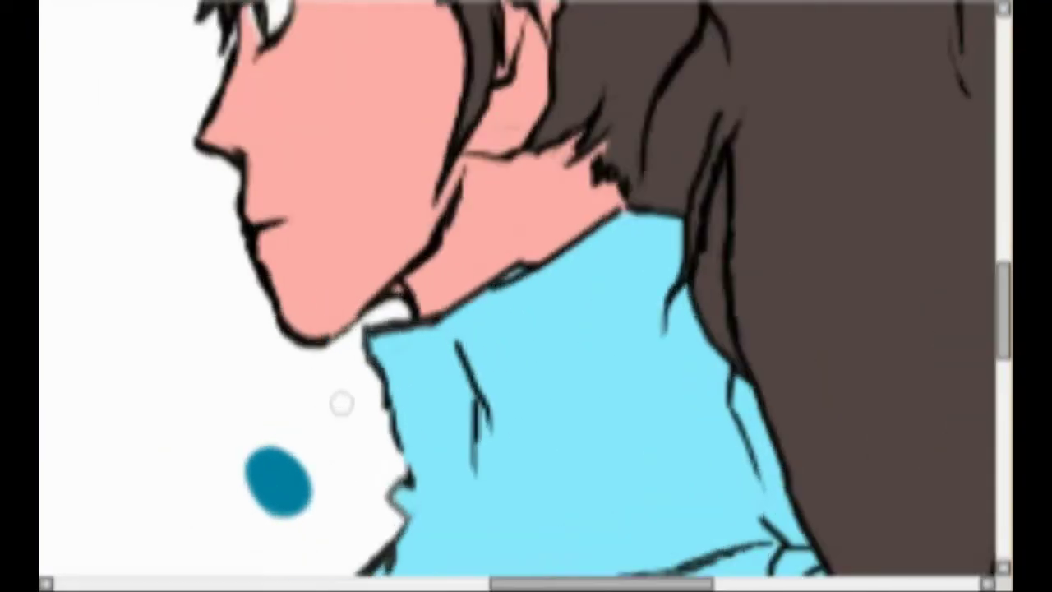
scroll(340, 406, up, 3)
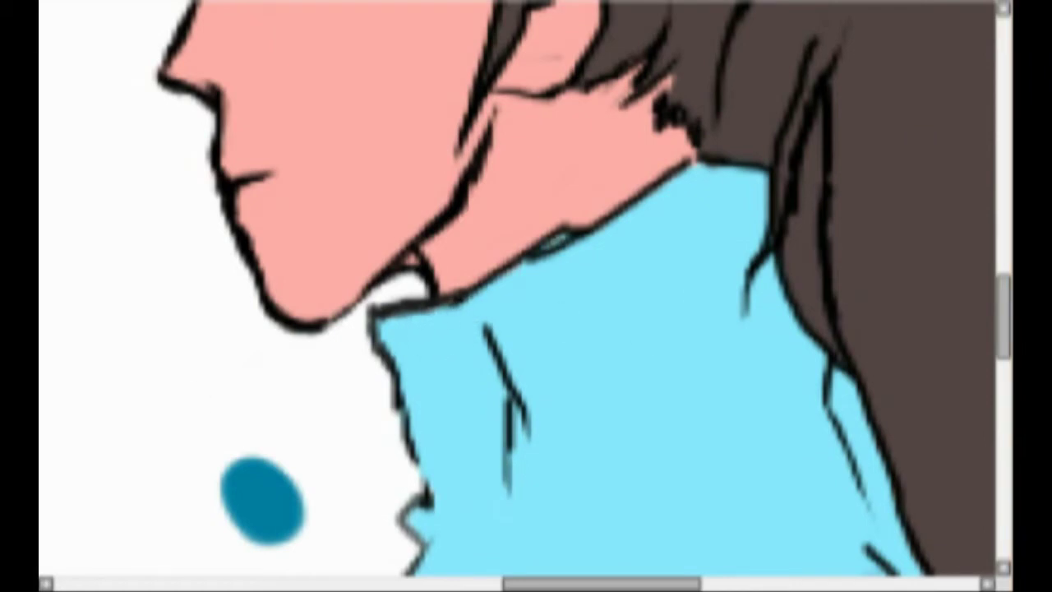
scroll(701, 348, down, 4)
Erase the old straight seam line under the new curved collar base, up to the fold beside the ponytail
mouse_move(1003, 294)
mouse_down()
mouse_move(1003, 354)
mouse_move(1003, 309)
mouse_up()
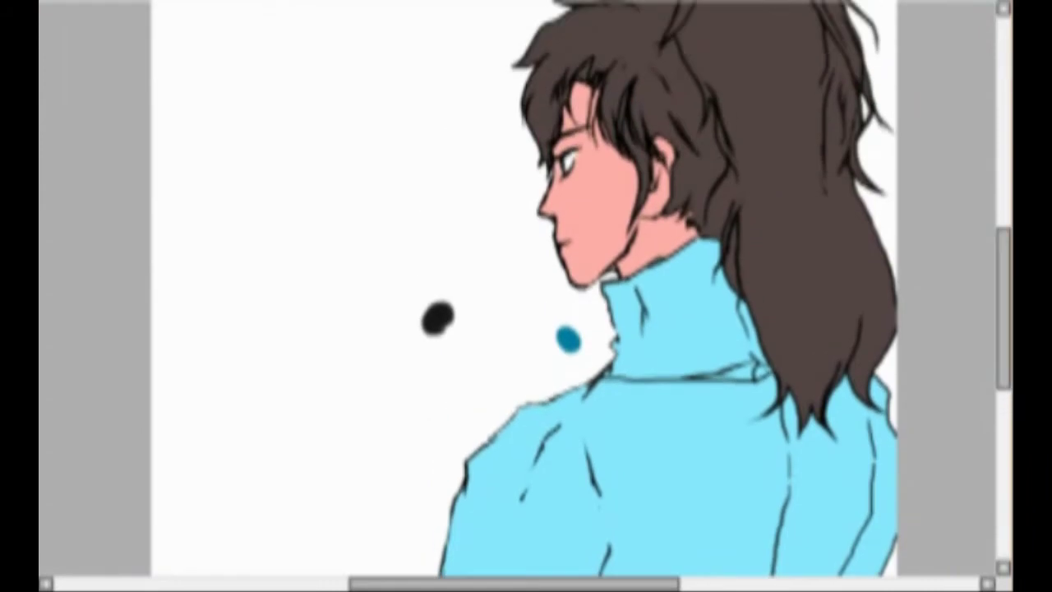
scroll(815, 393, up, 2)
scroll(815, 395, up, 2)
drag(532, 367, 359, 378)
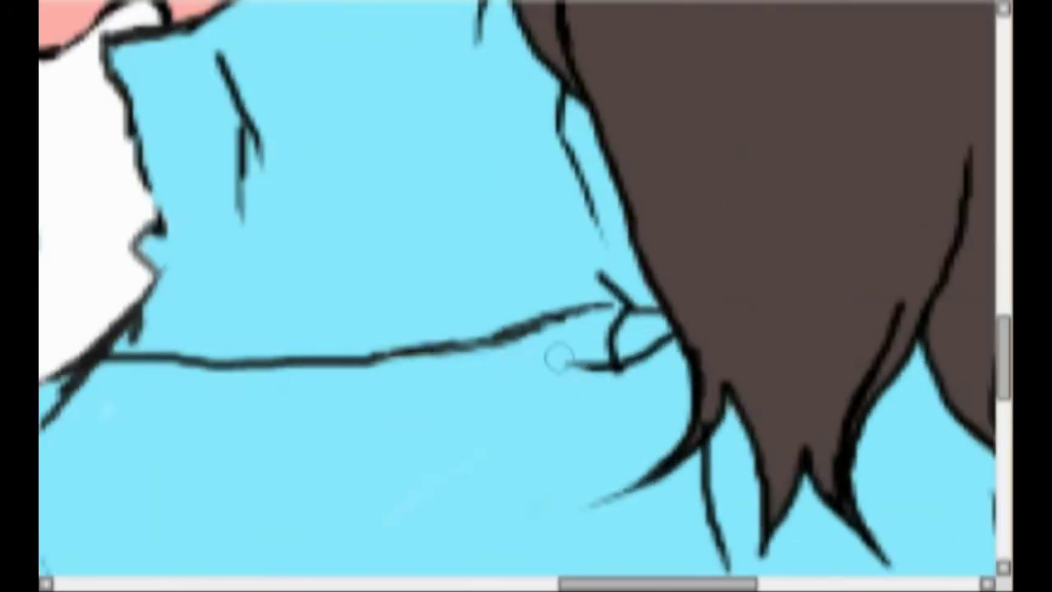
scroll(650, 376, down, 5)
scroll(647, 376, down, 1)
scroll(647, 377, up, 6)
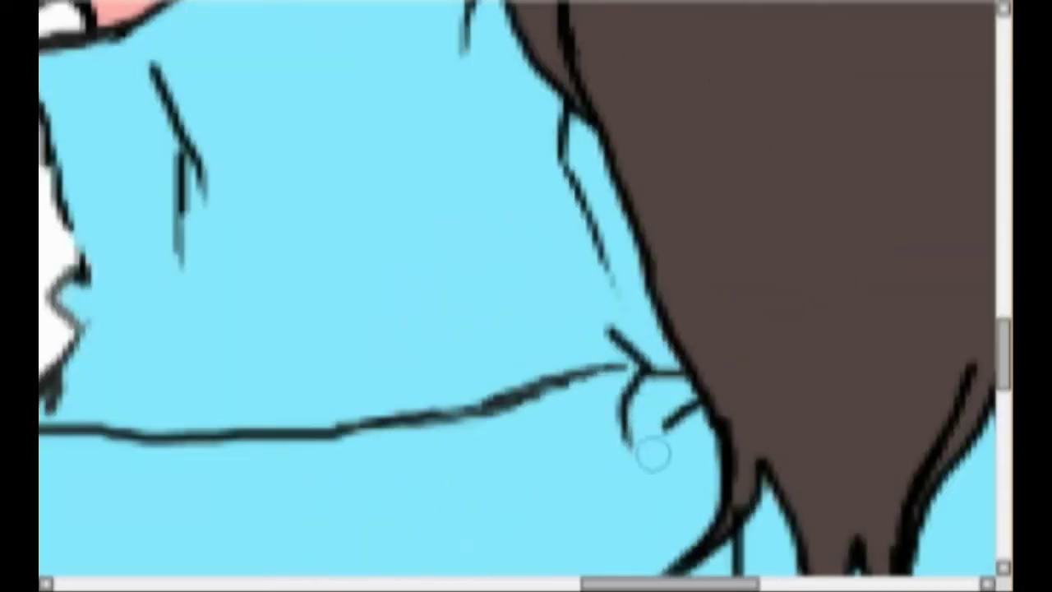
scroll(646, 458, down, 5)
scroll(774, 388, up, 3)
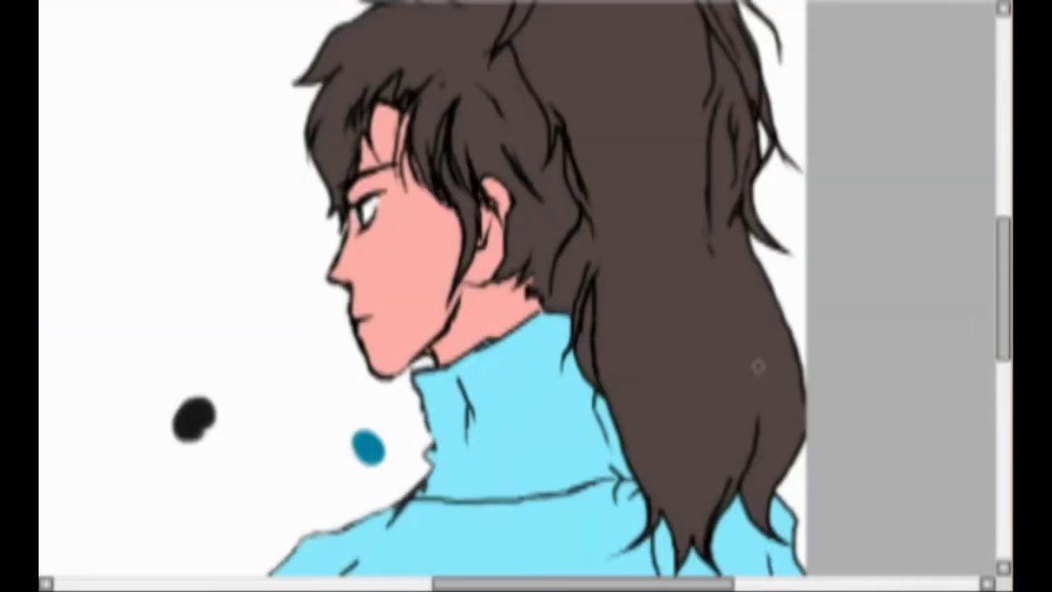
Examine the face, hair and redrawn collar from several distances for leftover gaps and stray lines
scroll(758, 366, down, 2)
scroll(758, 366, up, 2)
scroll(745, 414, down, 2)
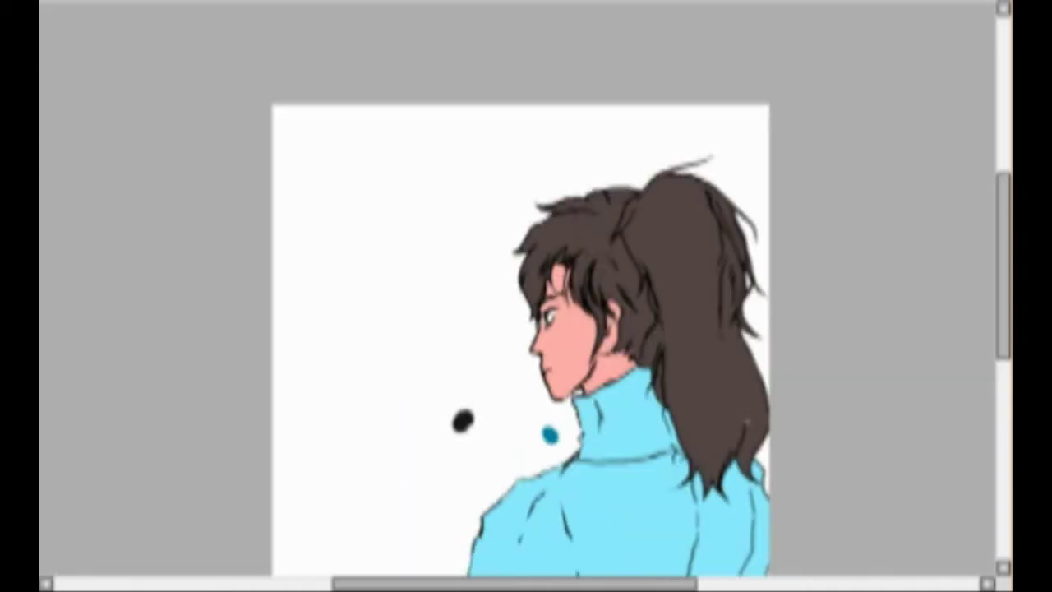
scroll(761, 408, up, 2)
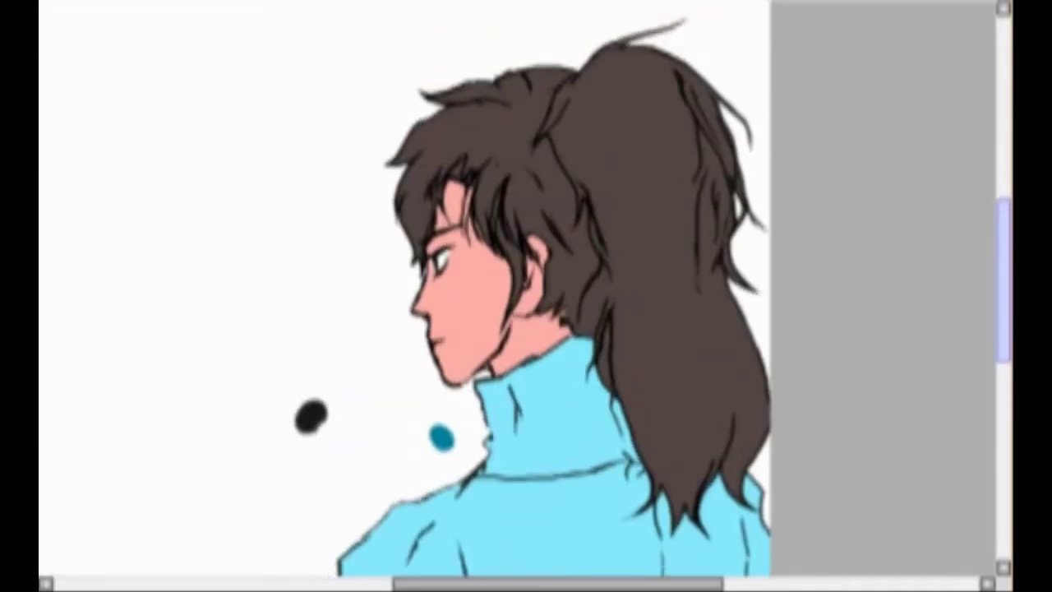
scroll(406, 280, up, 1)
scroll(411, 263, up, 1)
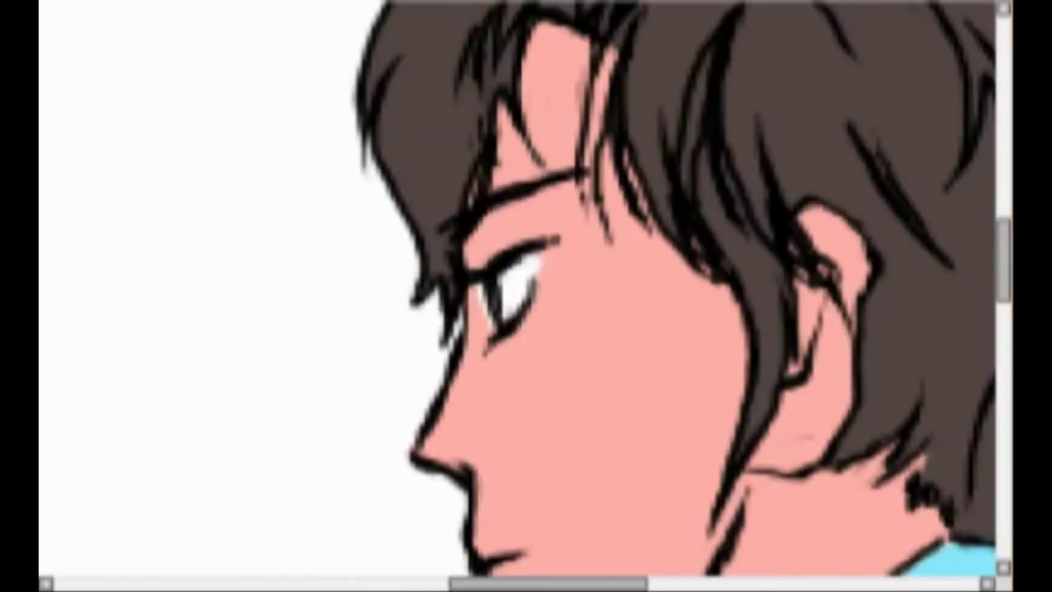
scroll(682, 247, up, 1)
scroll(975, 354, down, 2)
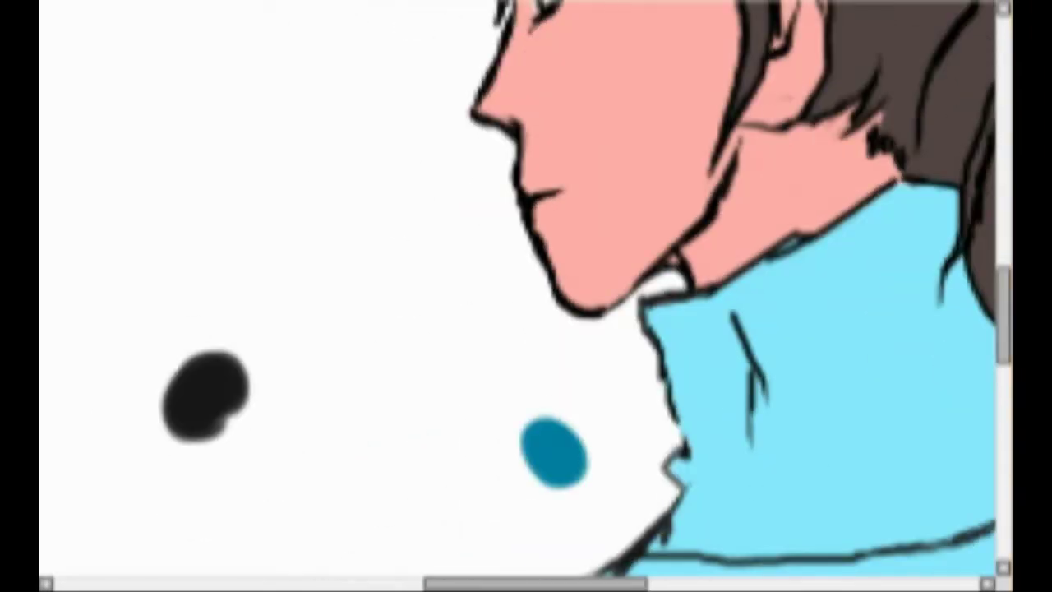
drag(573, 583, 653, 583)
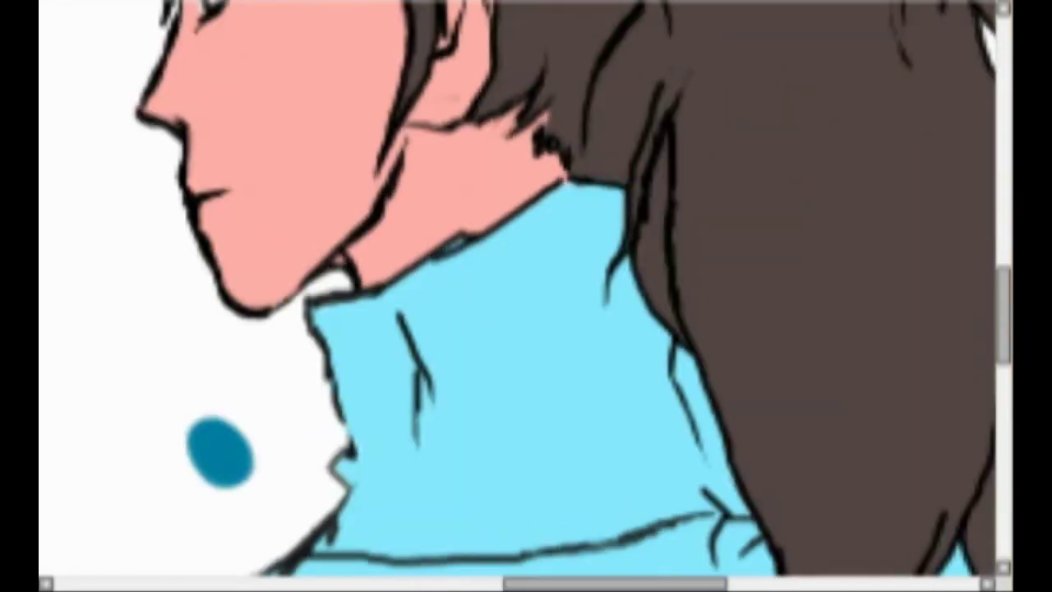
scroll(302, 452, down, 1)
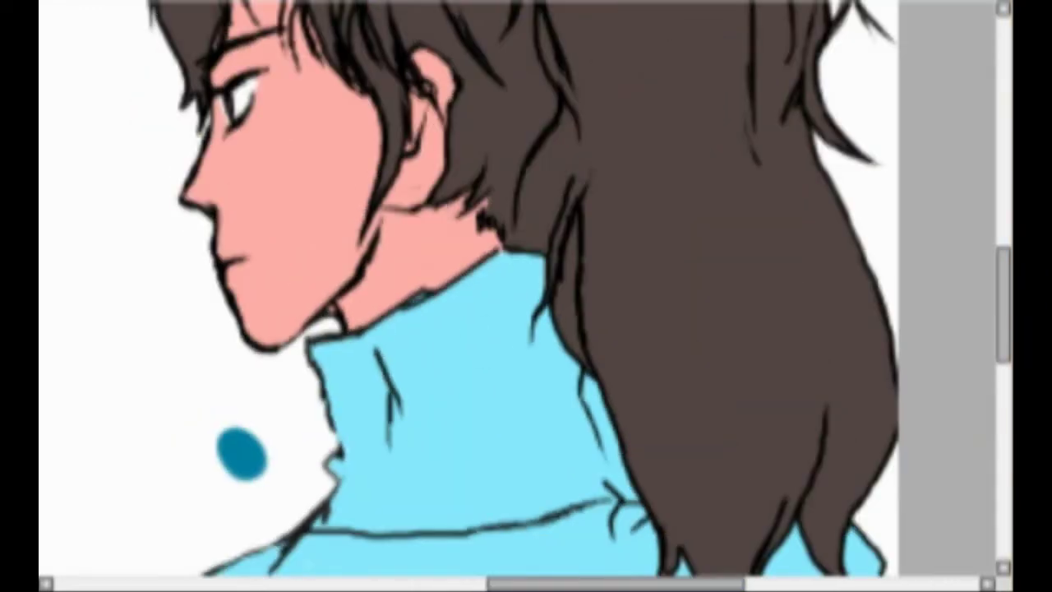
scroll(749, 321, up, 1)
scroll(749, 321, down, 2)
mouse_move(1003, 293)
mouse_down()
mouse_move(1003, 369)
mouse_move(1003, 221)
mouse_move(1003, 278)
mouse_up()
scroll(737, 301, up, 1)
scroll(737, 302, up, 1)
drag(646, 583, 577, 583)
scroll(484, 308, up, 1)
scroll(484, 307, down, 2)
drag(1003, 275, 1003, 346)
scroll(974, 298, up, 1)
scroll(974, 299, down, 2)
drag(512, 583, 564, 583)
drag(1003, 346, 1003, 317)
Draw three dark blue vertical rib lines down the front part of the turtleneck collar
scroll(576, 291, down, 1)
scroll(575, 291, up, 2)
mouse_move(429, 238)
mouse_down()
mouse_move(452, 289)
mouse_move(474, 418)
mouse_up()
mouse_move(459, 239)
mouse_down()
mouse_move(505, 448)
mouse_move(494, 459)
mouse_up()
drag(515, 222, 543, 448)
scroll(545, 343, down, 3)
scroll(544, 321, up, 3)
scroll(565, 296, down, 3)
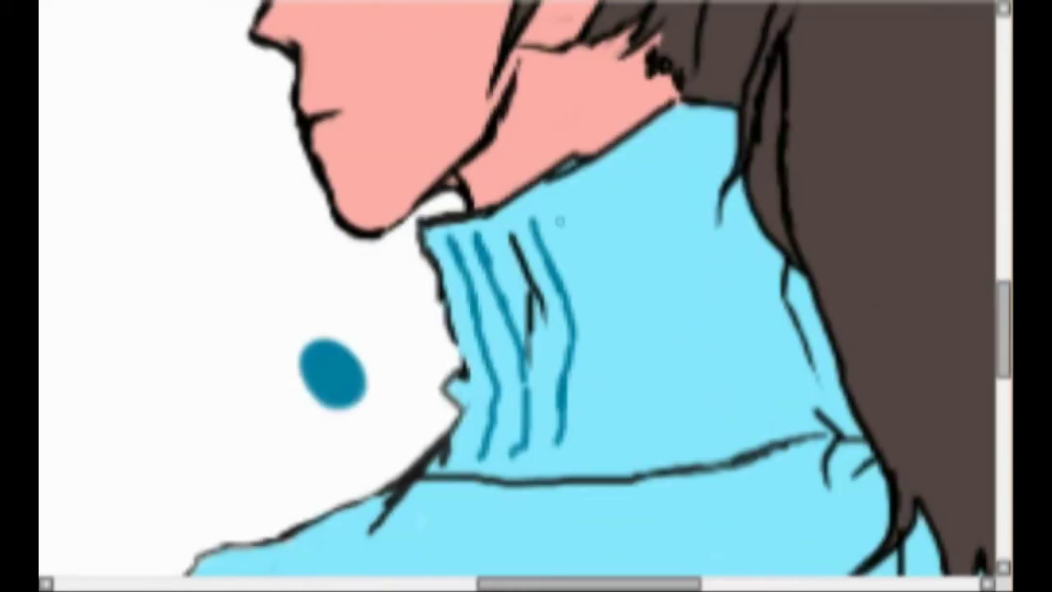
Continue the dark blue rib lines across the middle and rear of the collar towards the ponytail
drag(560, 222, 580, 461)
drag(589, 198, 616, 435)
scroll(626, 399, down, 4)
scroll(689, 327, up, 4)
drag(1003, 279, 1003, 325)
drag(506, 207, 534, 409)
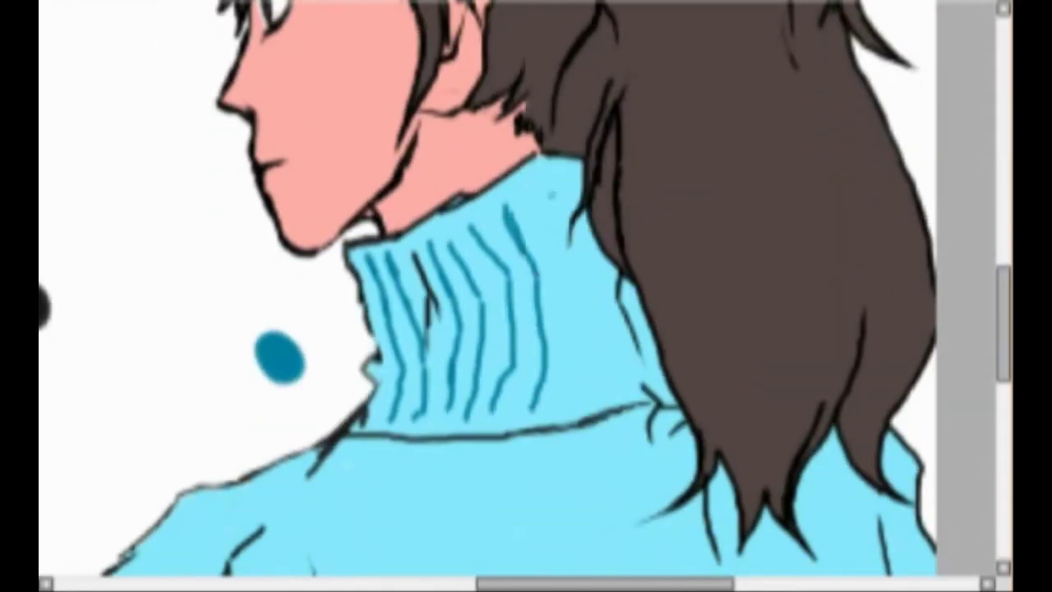
drag(544, 174, 580, 358)
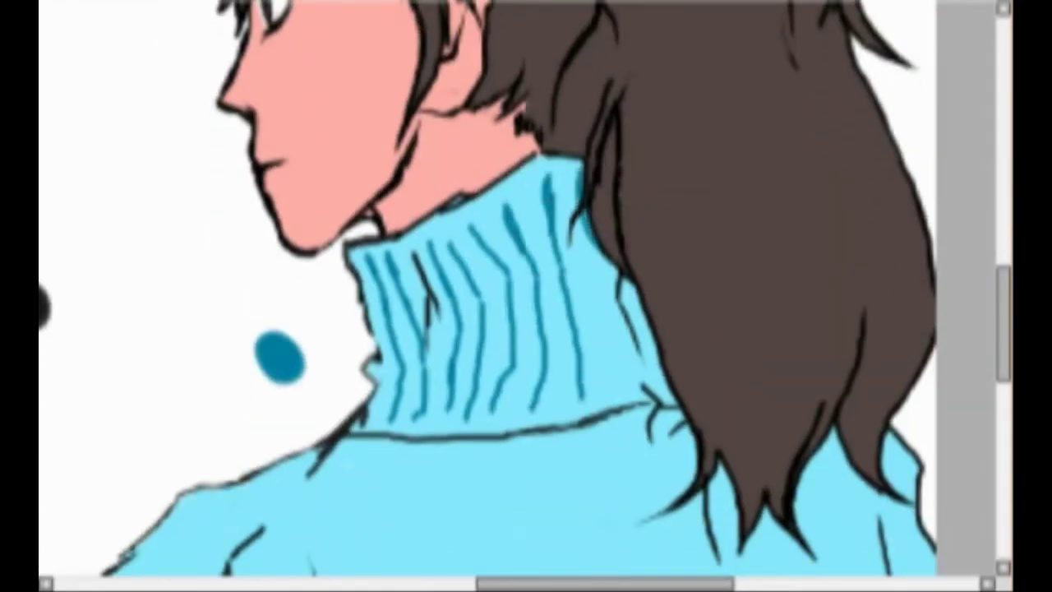
drag(589, 240, 601, 393)
Add the rearmost collar ribs and shade the narrow strip beside the ponytail in dark blue
scroll(602, 393, down, 4)
scroll(580, 211, up, 5)
drag(1003, 281, 1003, 331)
drag(682, 251, 713, 392)
drag(714, 308, 741, 366)
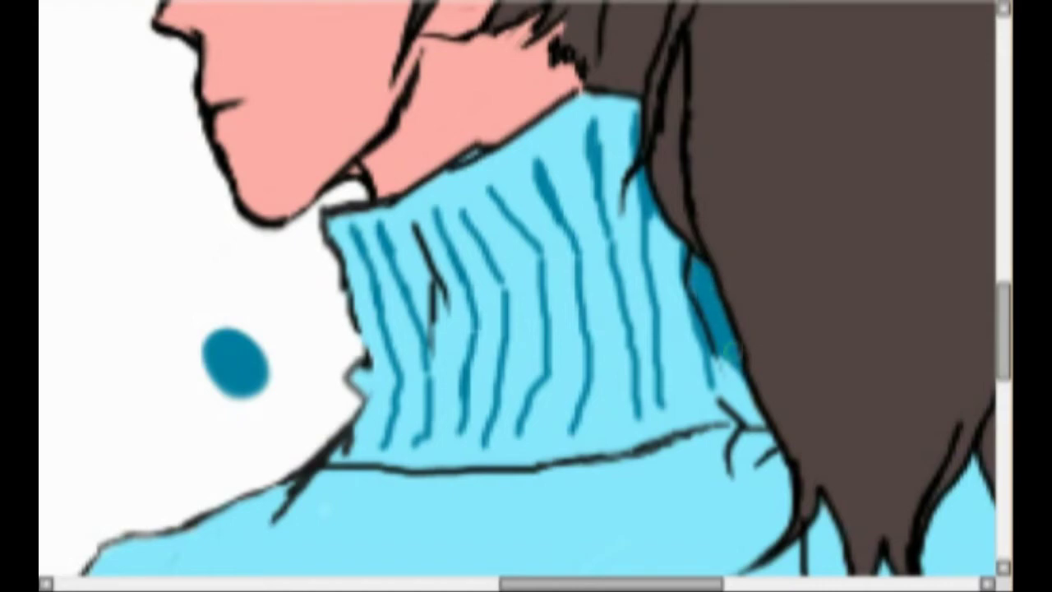
drag(723, 328, 773, 423)
scroll(771, 430, down, 3)
Extend the dark blue shadow along the ponytail's front edge down towards the collar's base
scroll(665, 421, up, 4)
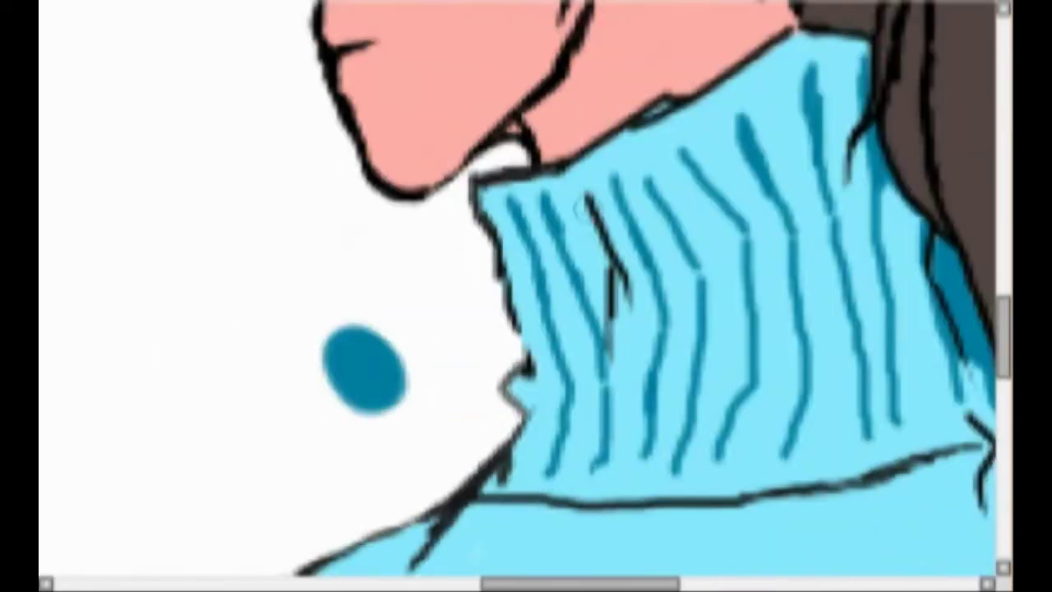
scroll(831, 448, down, 7)
drag(1002, 259, 1003, 302)
drag(425, 583, 504, 584)
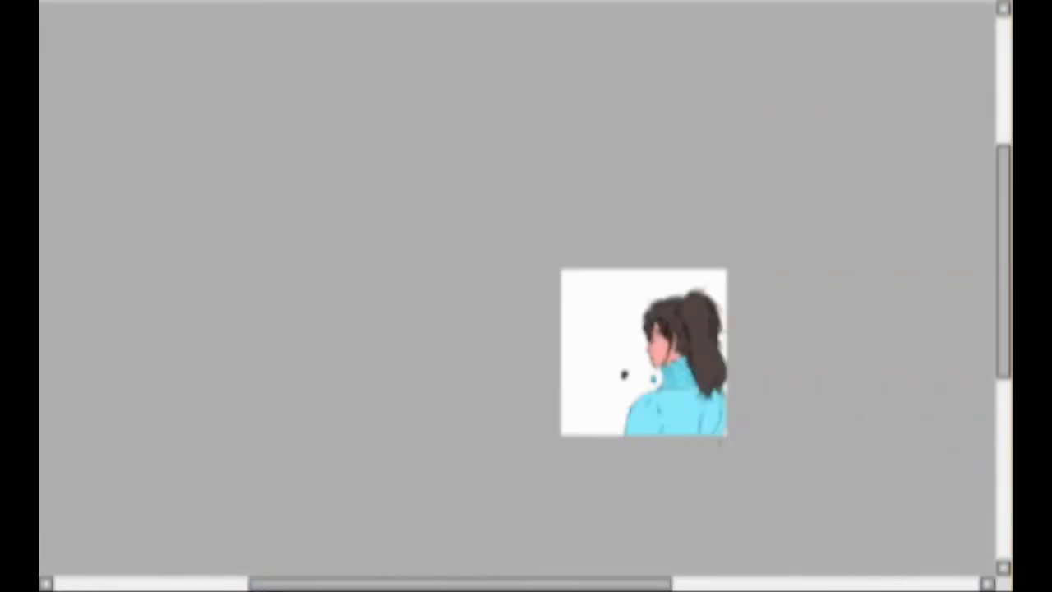
scroll(725, 437, up, 4)
drag(1003, 380, 1003, 338)
scroll(606, 287, up, 3)
mouse_move(610, 355)
mouse_down()
mouse_move(648, 452)
mouse_move(715, 489)
mouse_move(703, 440)
mouse_up()
Shade the collar's rear top corner dark blue and widen the shadow beneath the hair at the nape
scroll(723, 436, down, 6)
scroll(679, 355, up, 6)
mouse_move(682, 284)
mouse_down()
mouse_move(688, 230)
mouse_move(689, 333)
mouse_move(708, 415)
mouse_up()
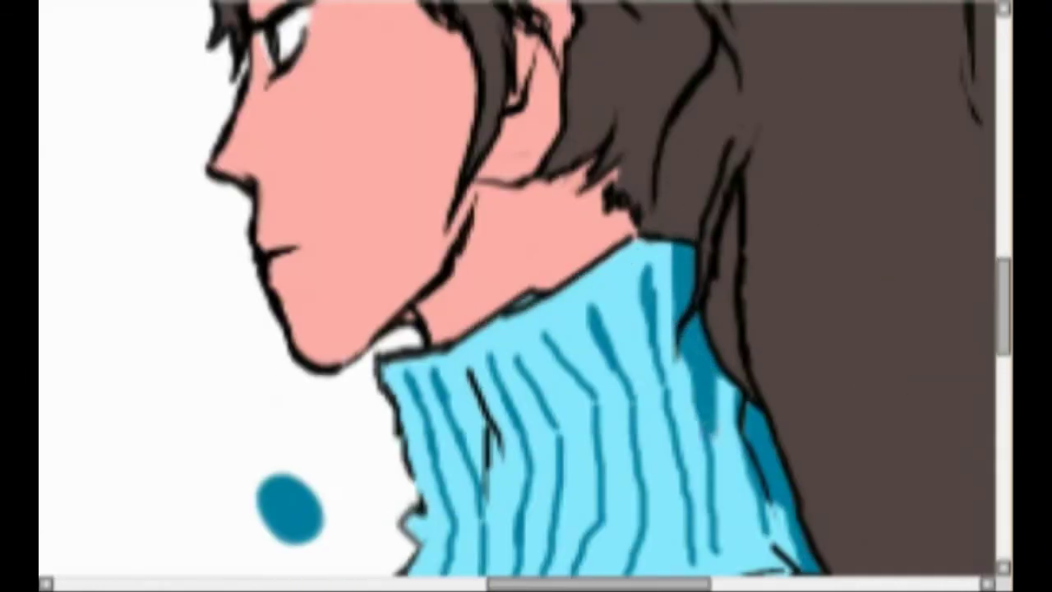
drag(706, 374, 744, 456)
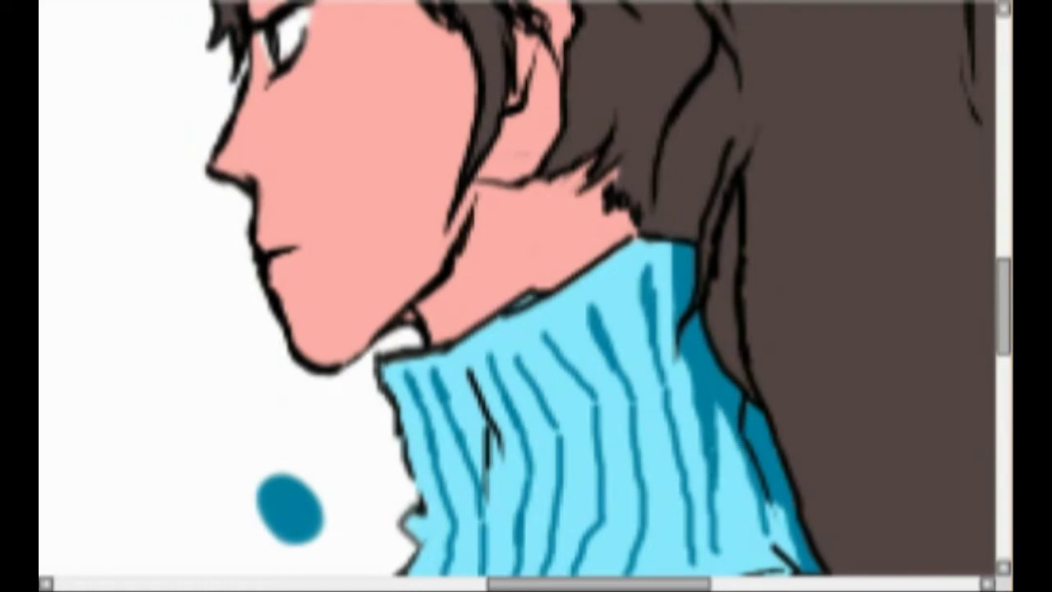
scroll(526, 296, down, 4)
scroll(575, 288, up, 4)
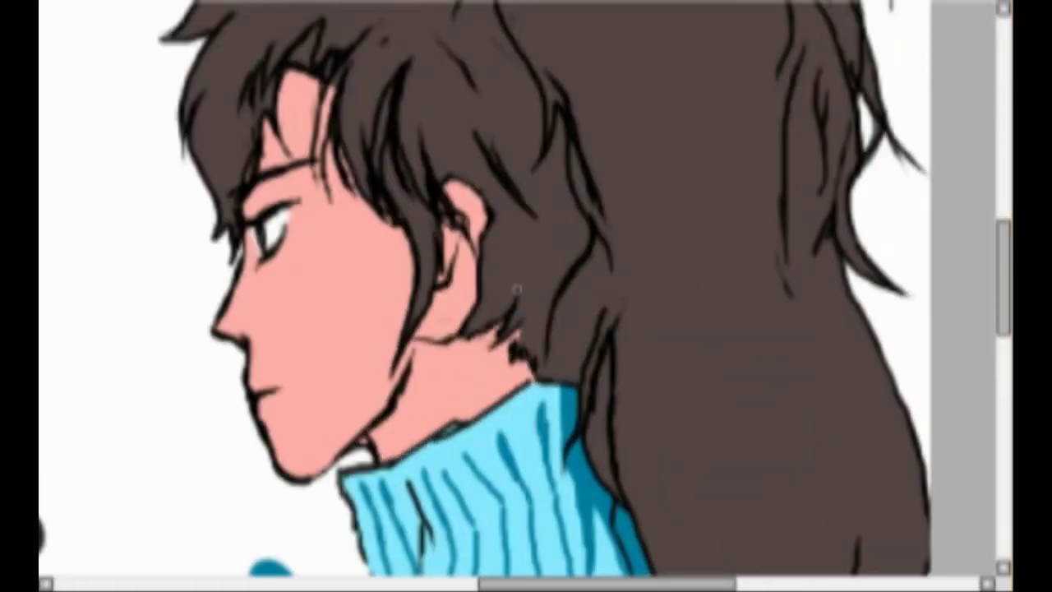
Paint dark blue shadows on the sweater beneath the pointed tips of the ponytail
scroll(754, 364, up, 3)
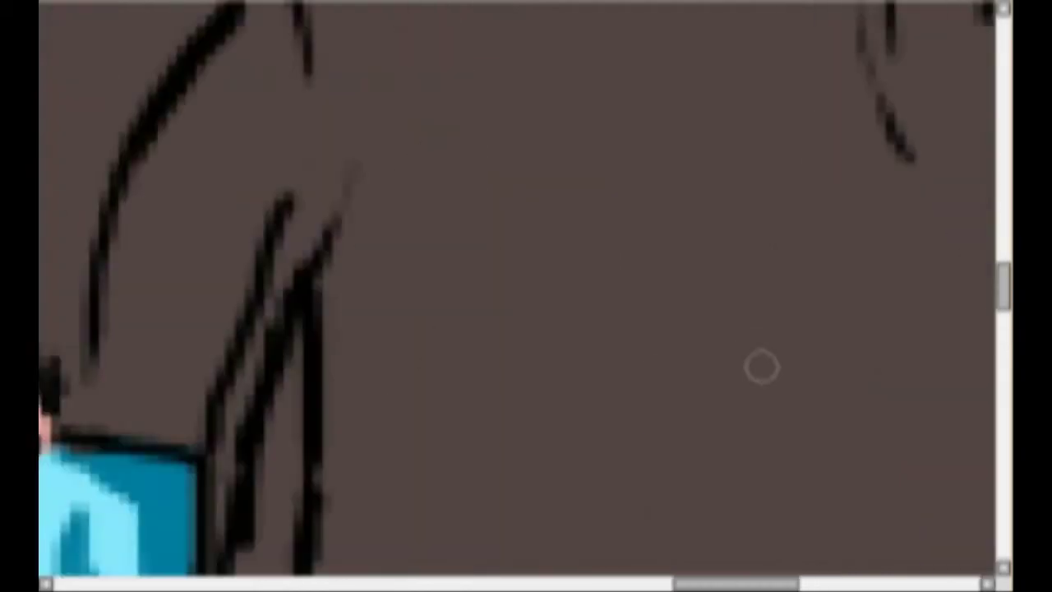
scroll(753, 365, down, 7)
scroll(526, 295, up, 6)
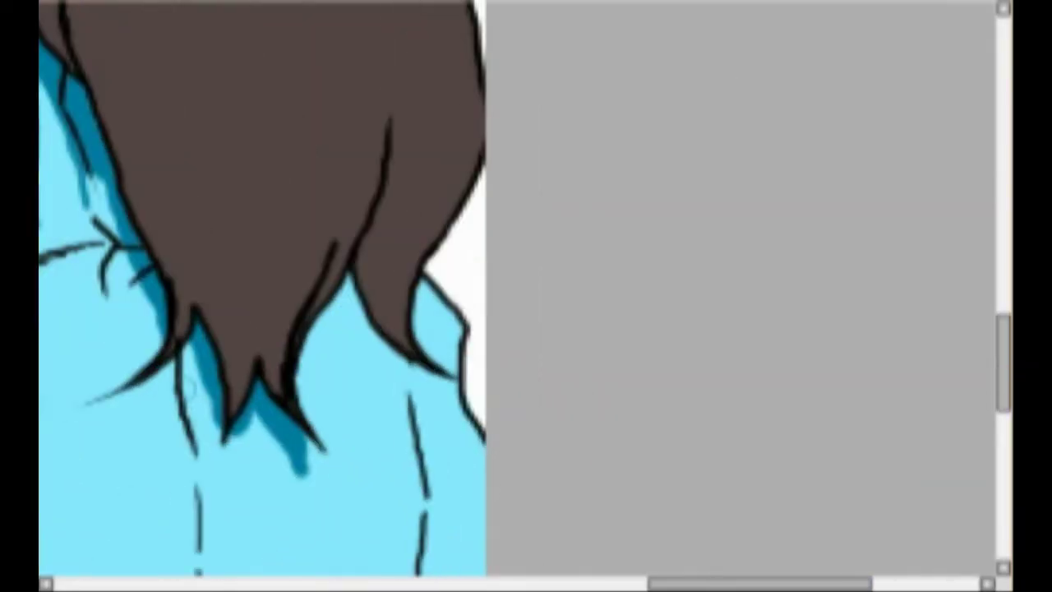